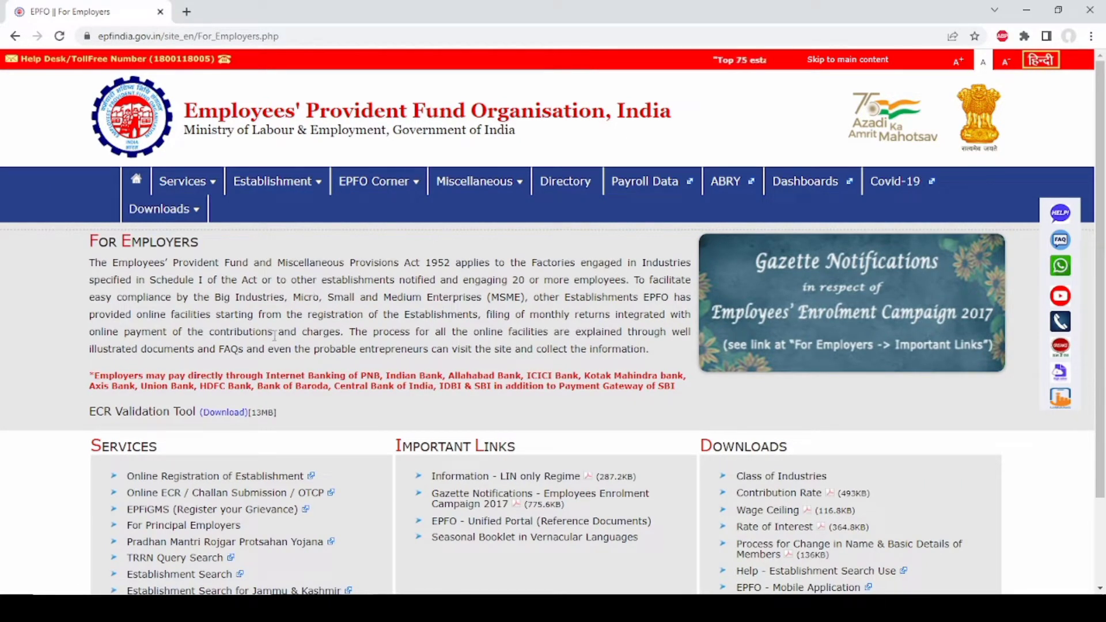
- Open the Online ECR / Challan Submission / OTCP service and sign in with the establishment's username and account password
click(266, 494)
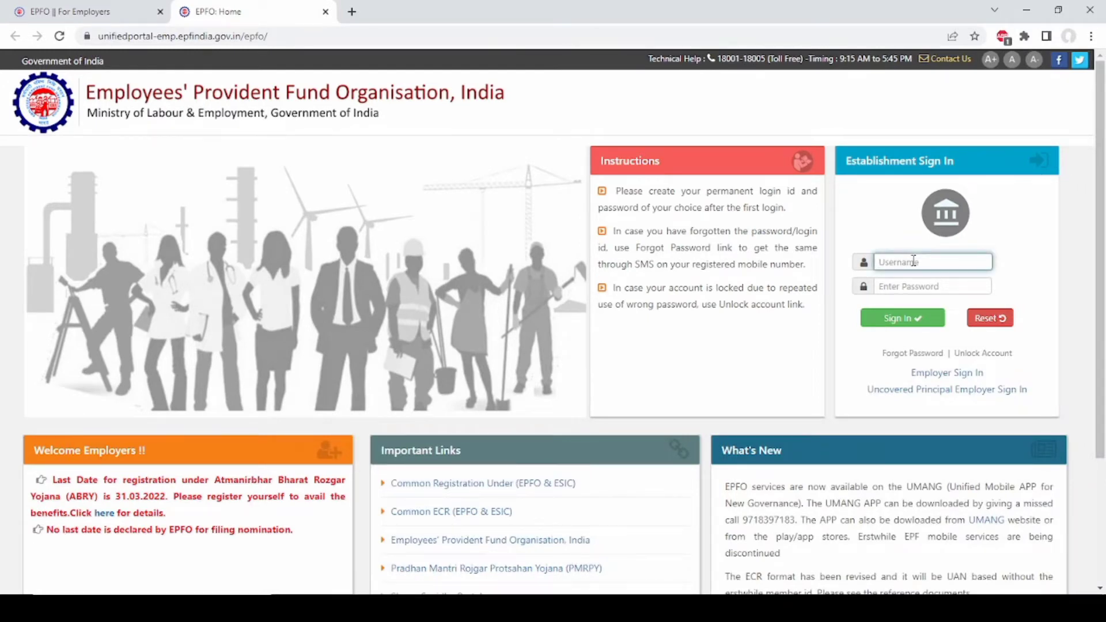
text(G)
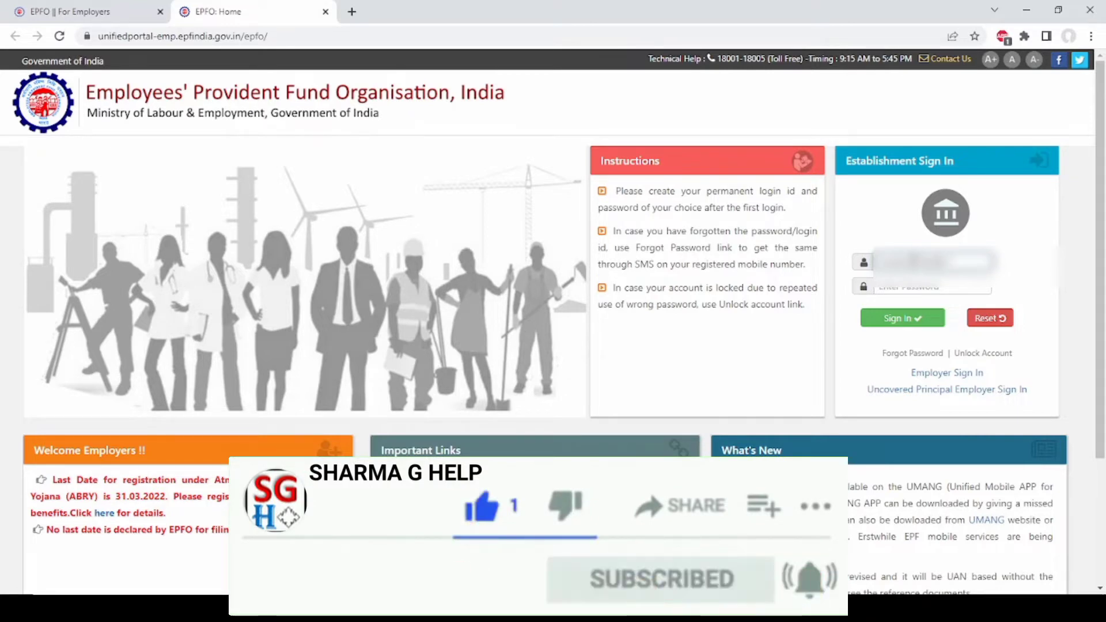
click(933, 287)
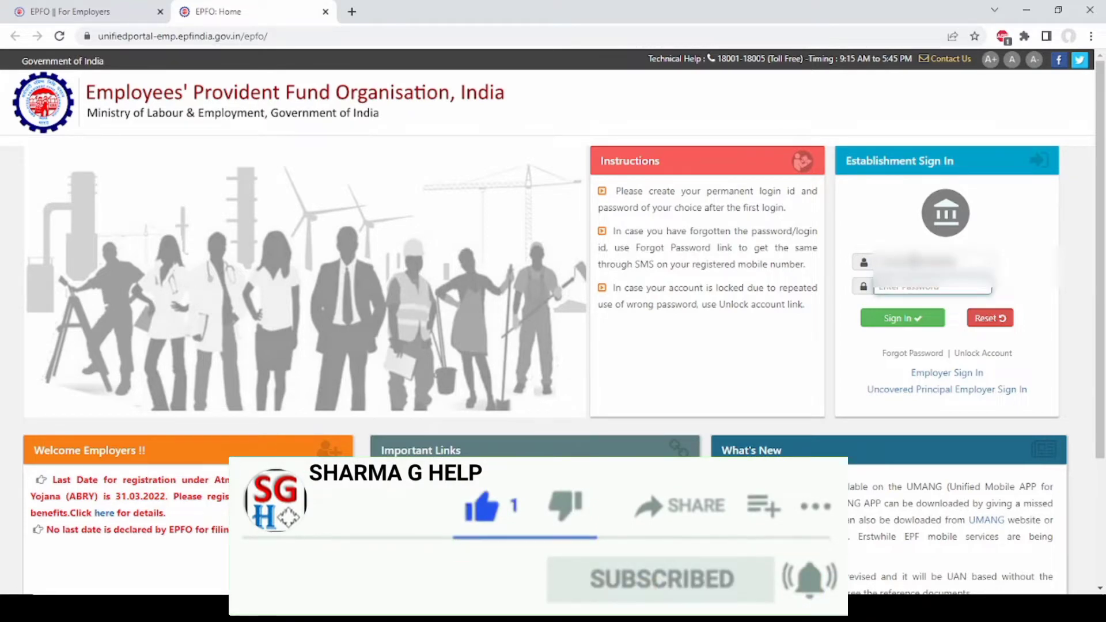
text(*)
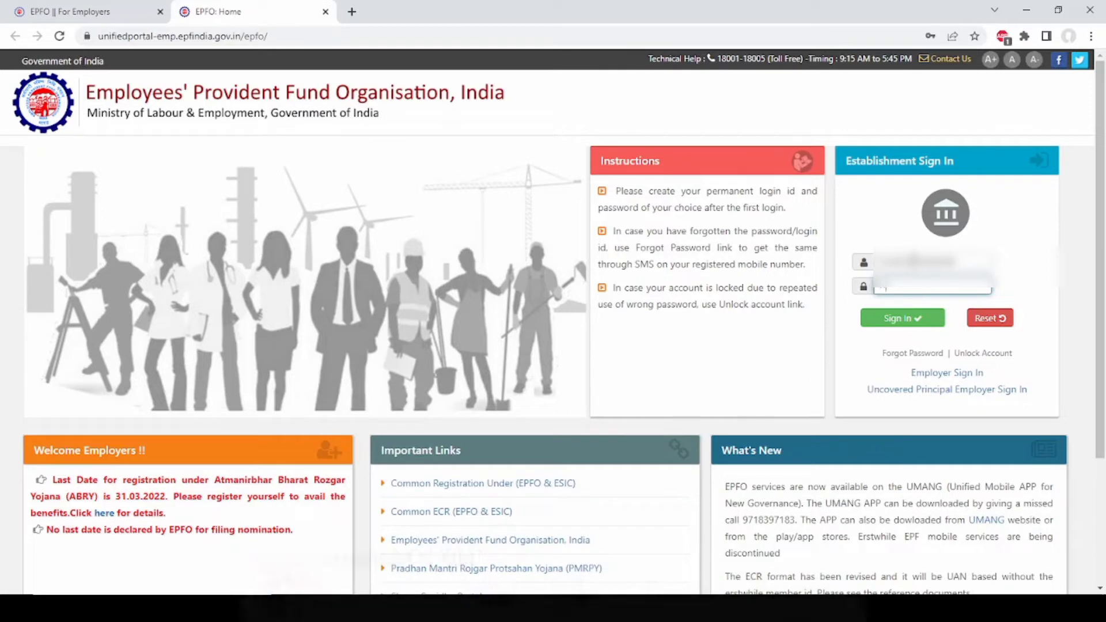
text(****)
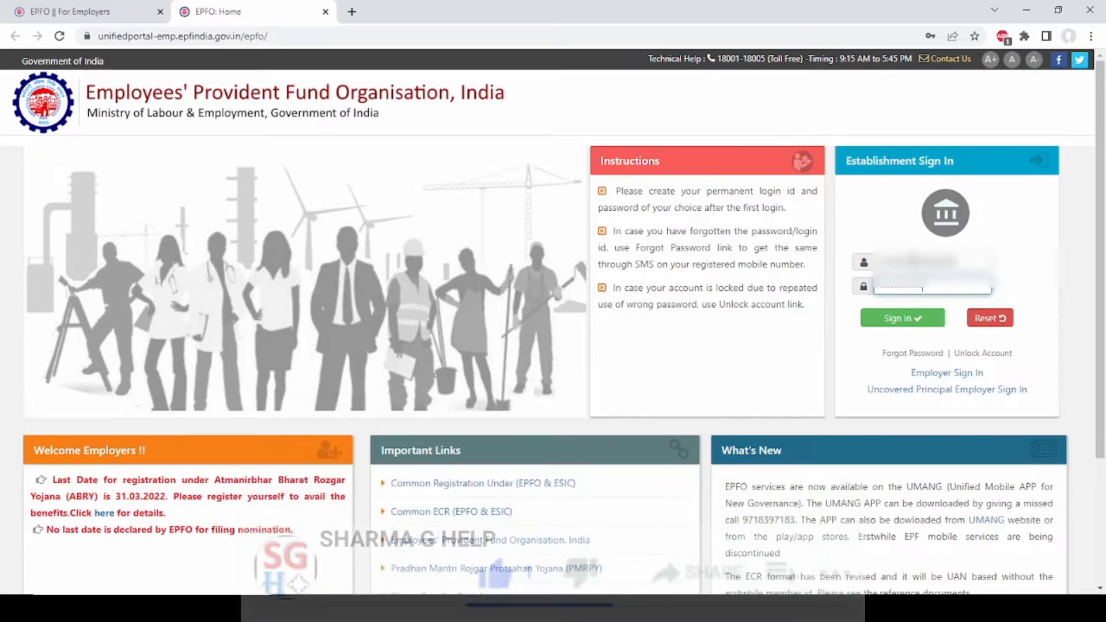
click(908, 323)
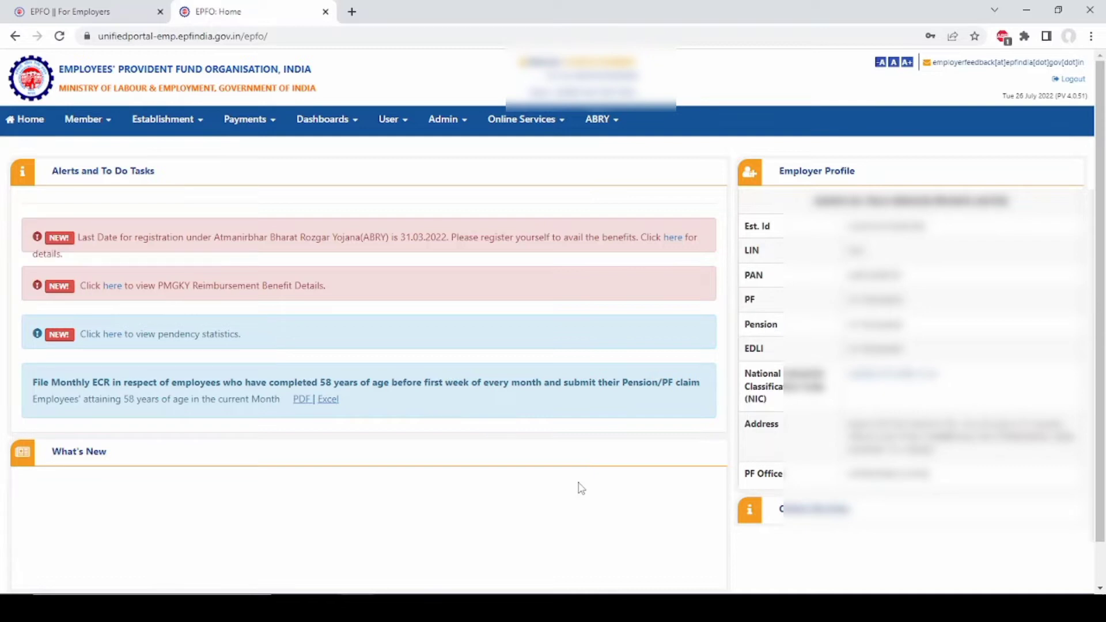
- Open the Modify Establishment Details form and review its establishment and incorporation address fields
click(105, 130)
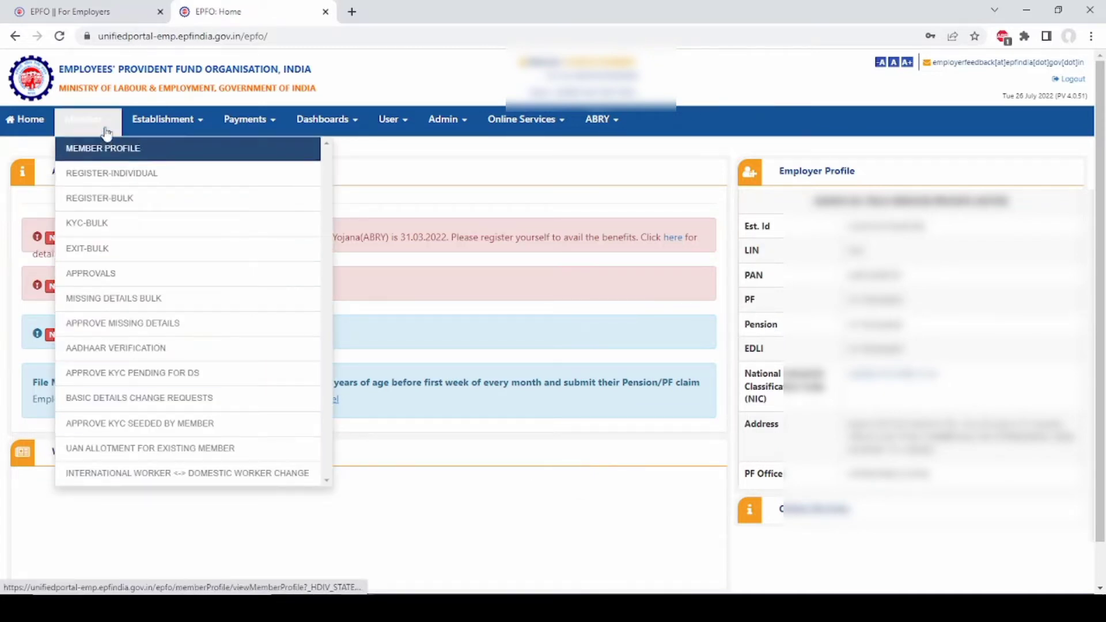
click(200, 123)
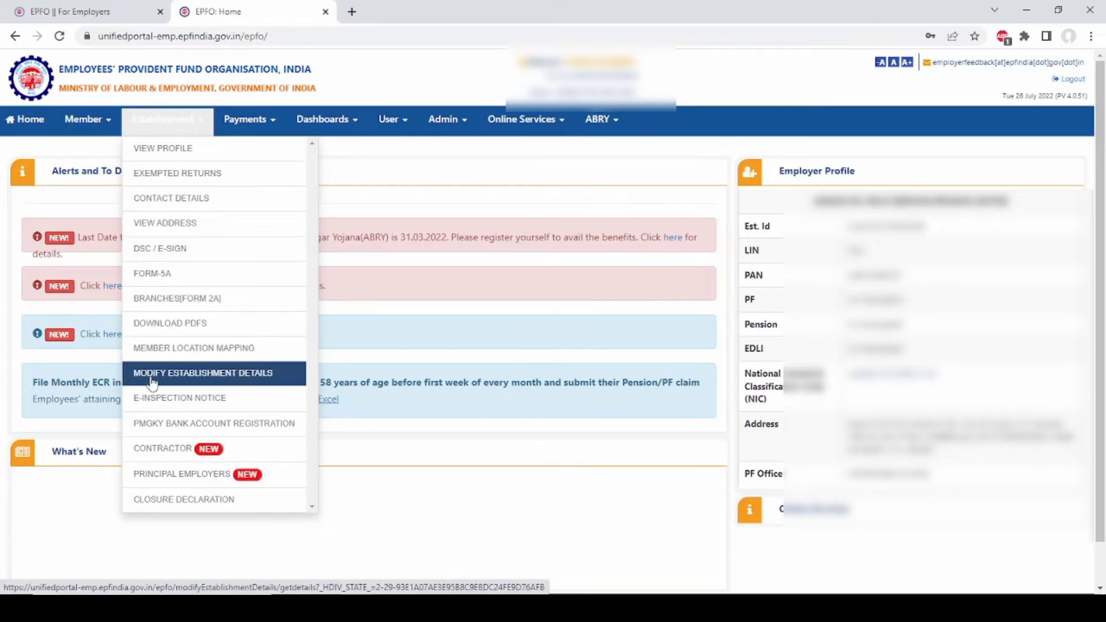
click(220, 379)
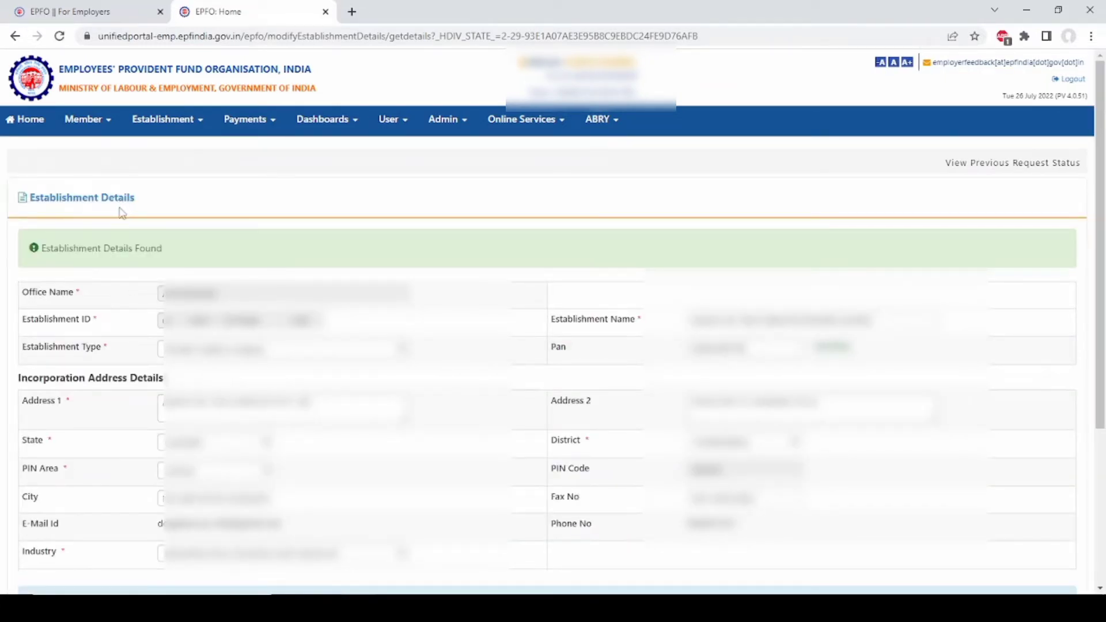
scroll(95, 271, down, 1)
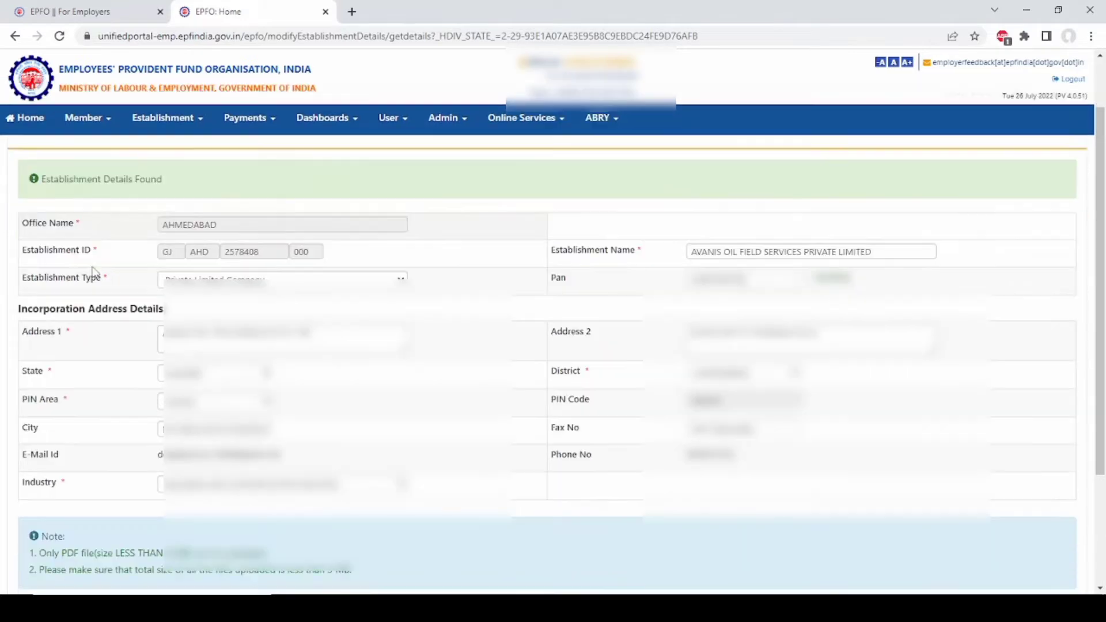
scroll(95, 271, down, 3)
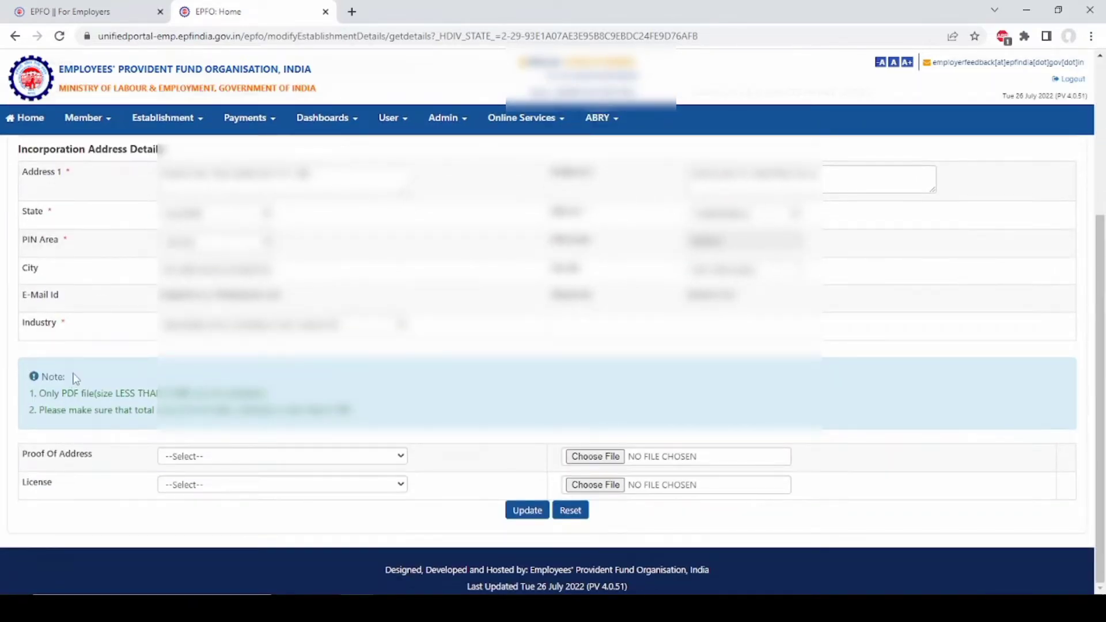
scroll(109, 351, up, 4)
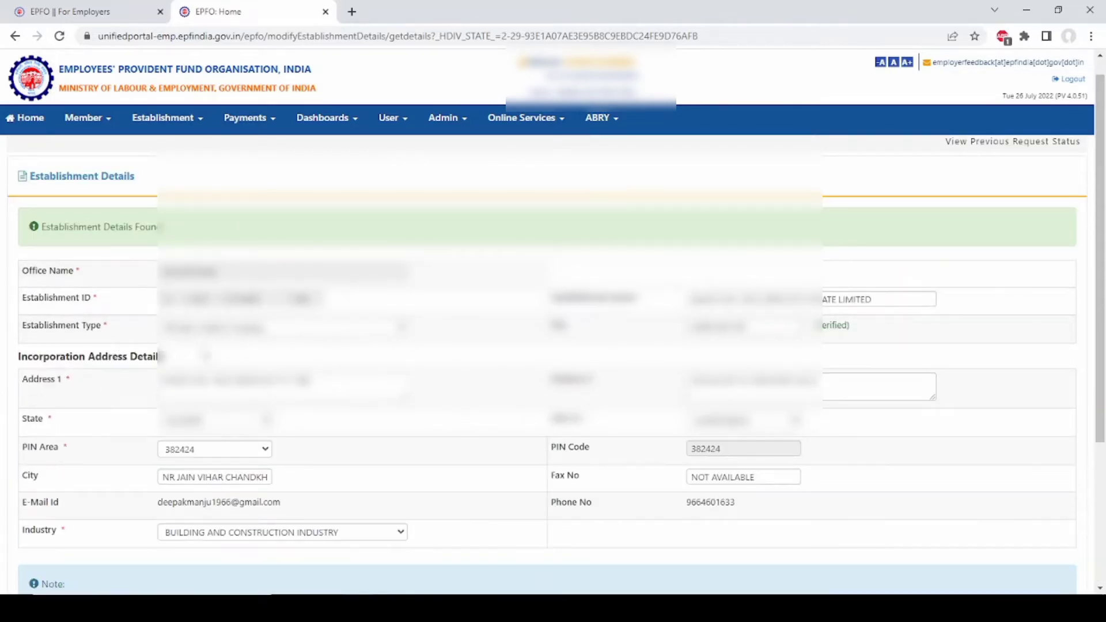
scroll(223, 357, down, 2)
scroll(223, 358, down, 2)
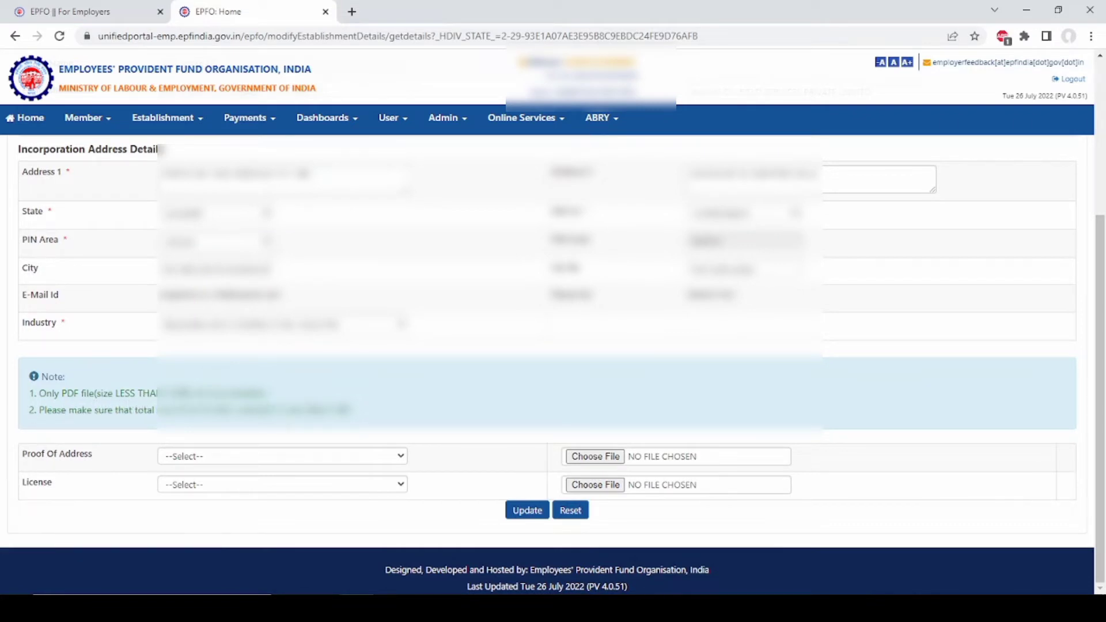
- Examine the proof of address and license document options in the establishment details form, leaving both unselected
click(402, 463)
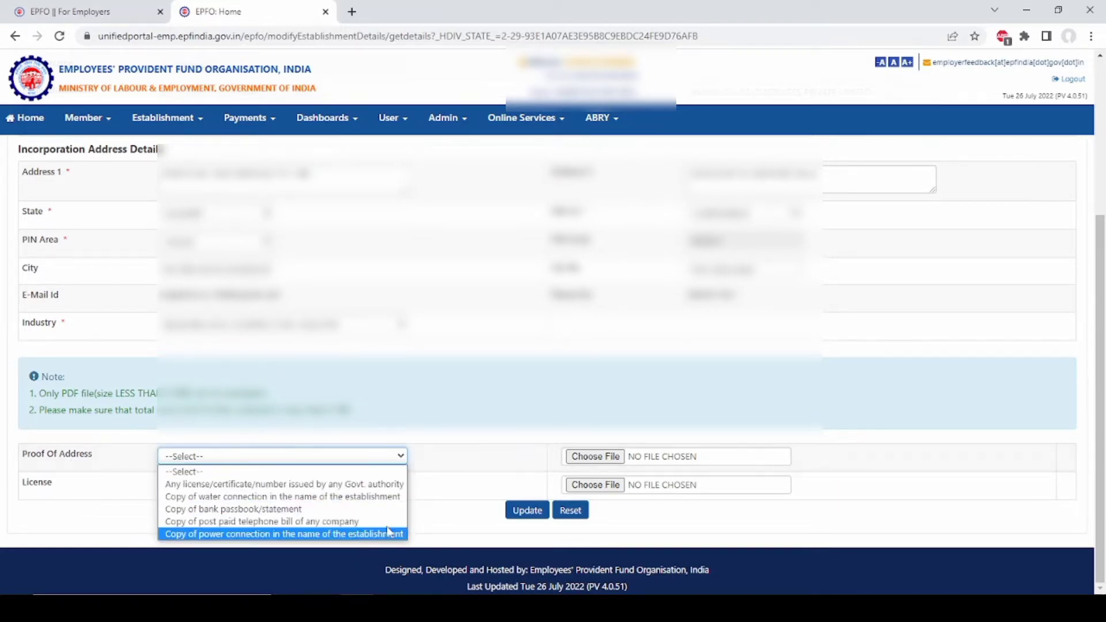
click(448, 455)
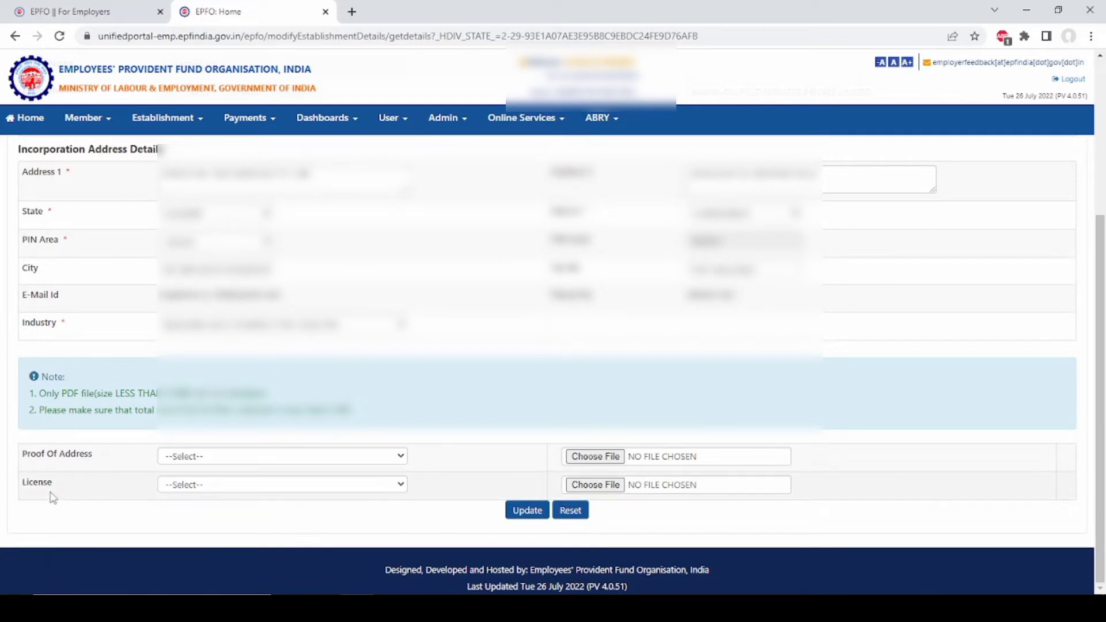
click(388, 491)
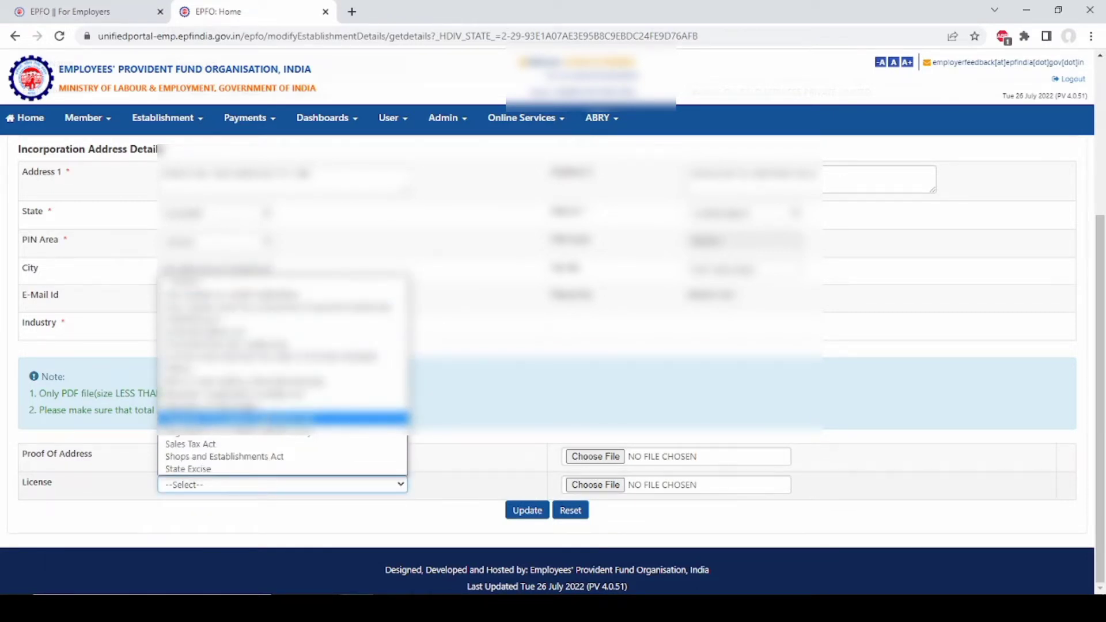
click(436, 490)
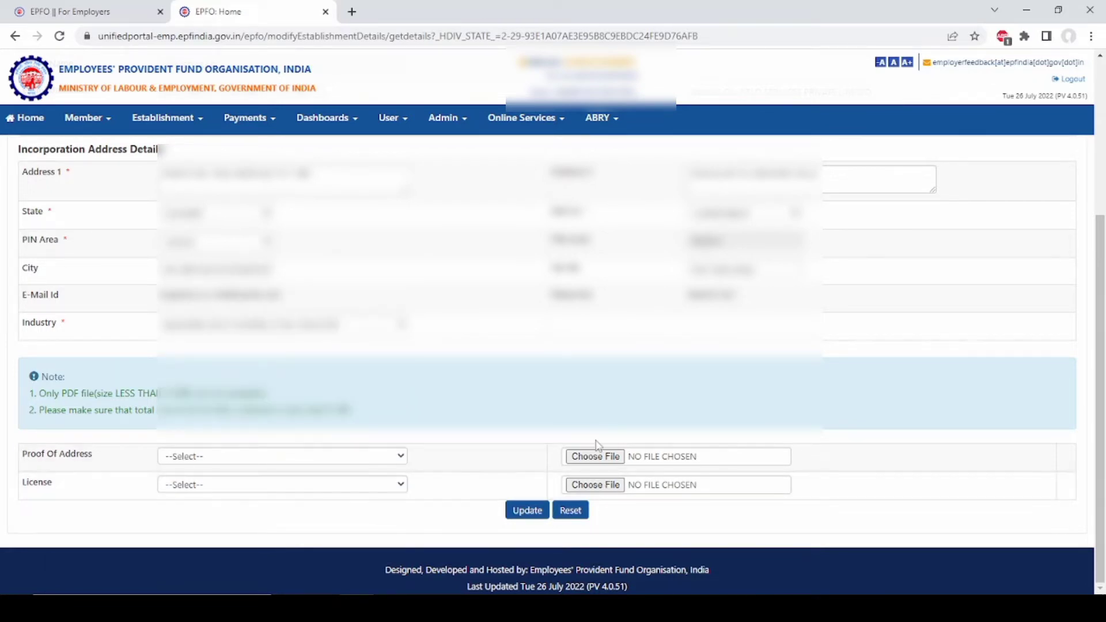
click(527, 515)
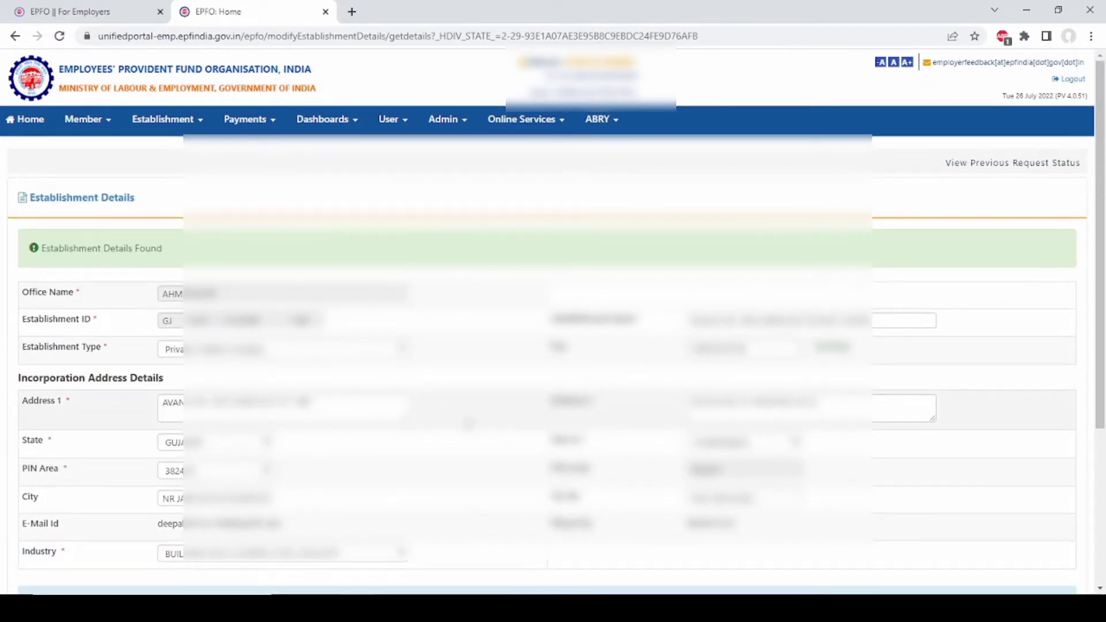
scroll(468, 425, down, 4)
scroll(468, 425, up, 3)
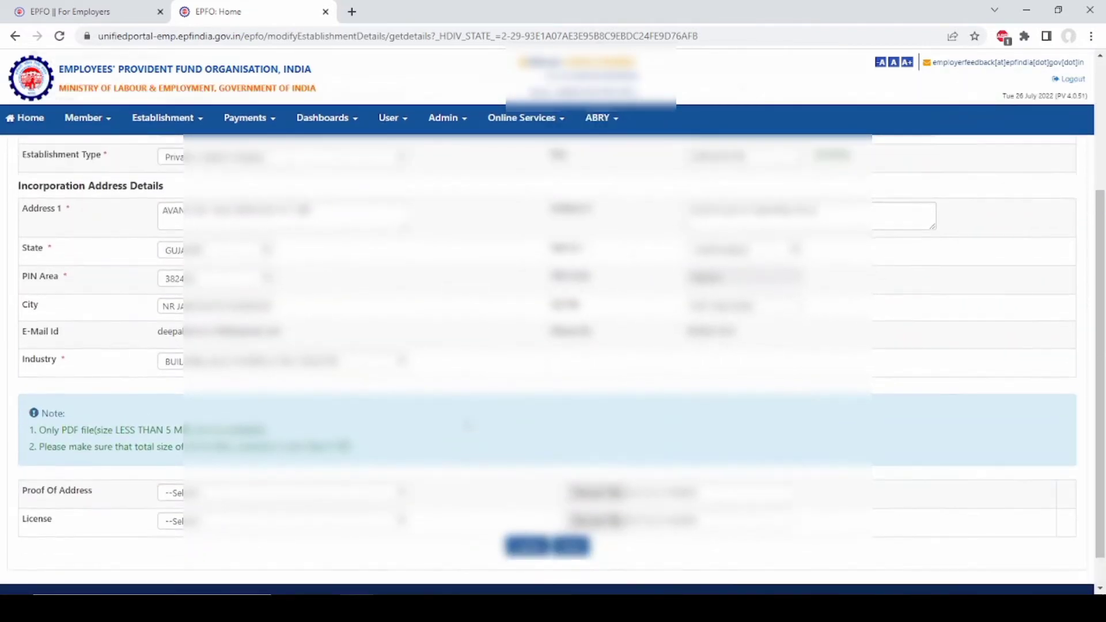
scroll(468, 424, up, 2)
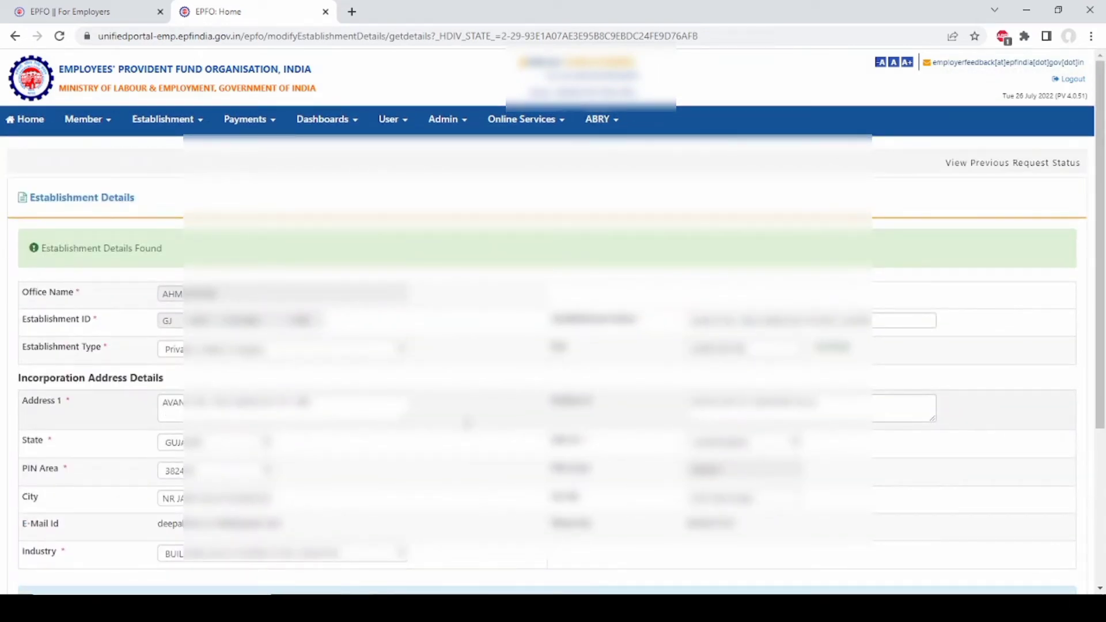
- View the establishment's e-Inspection notice list and the PMGKY bank account registration page
click(199, 125)
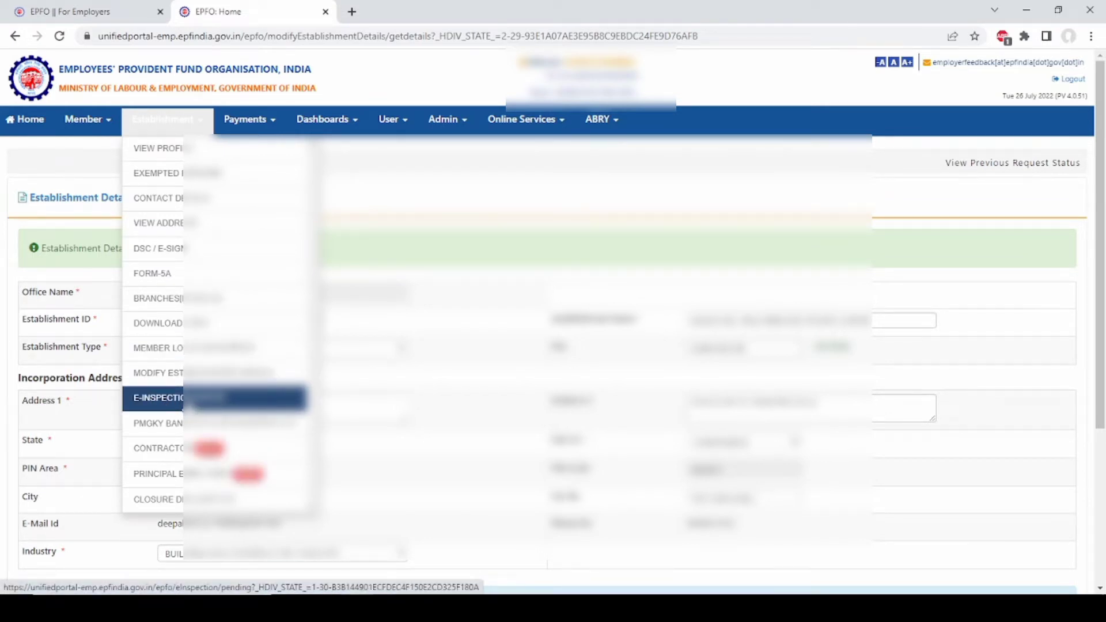
click(167, 398)
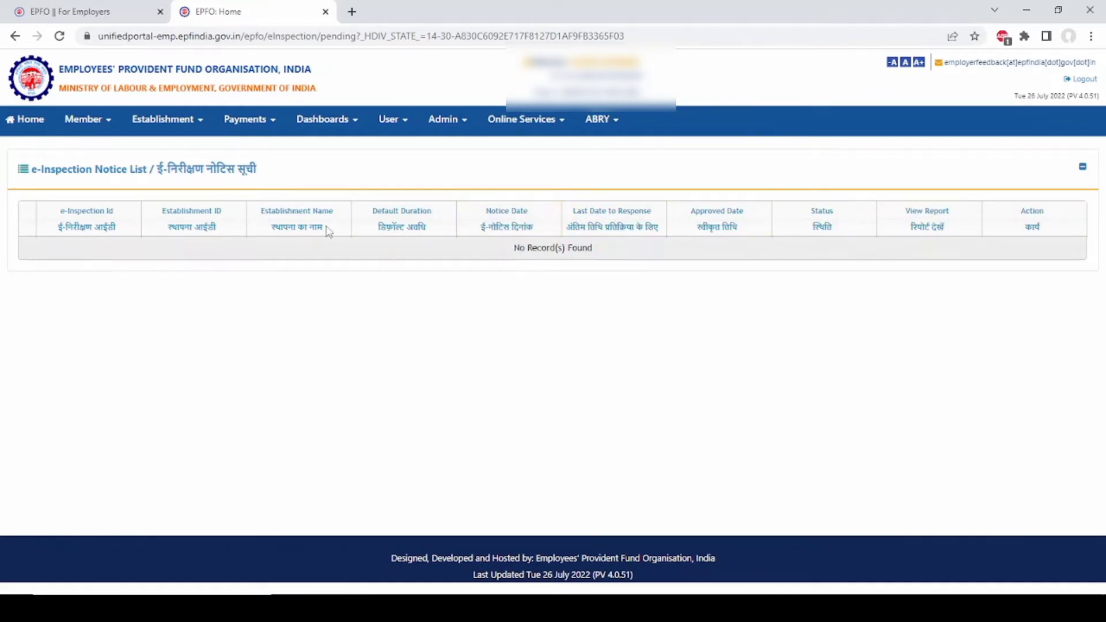
click(199, 123)
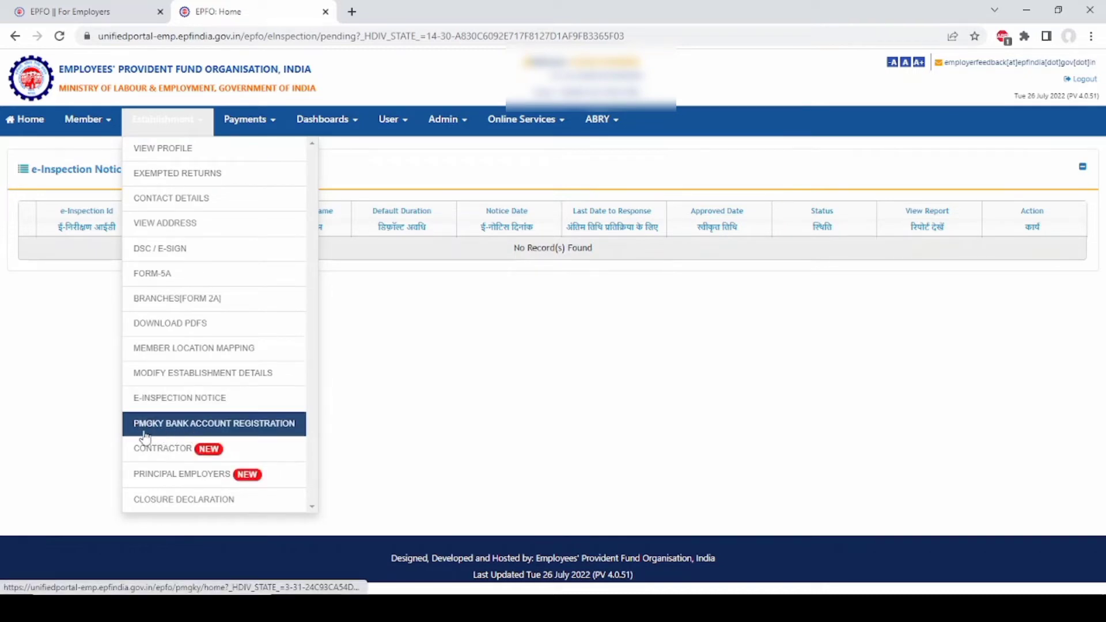
click(204, 429)
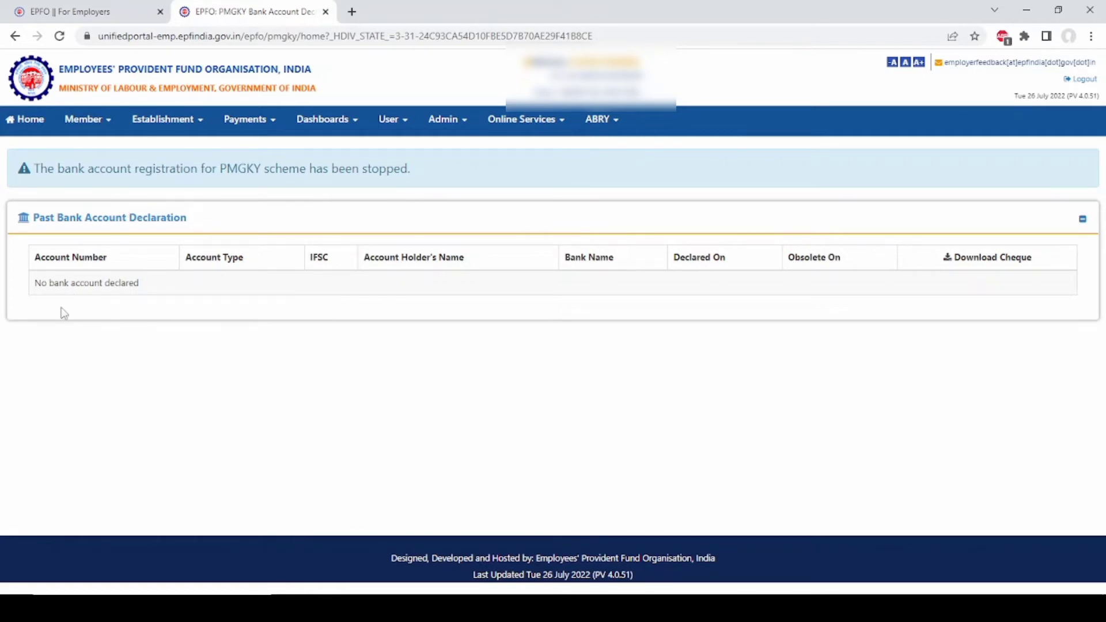
- View the establishment's Contractor details page and its Principal Employers list
click(200, 122)
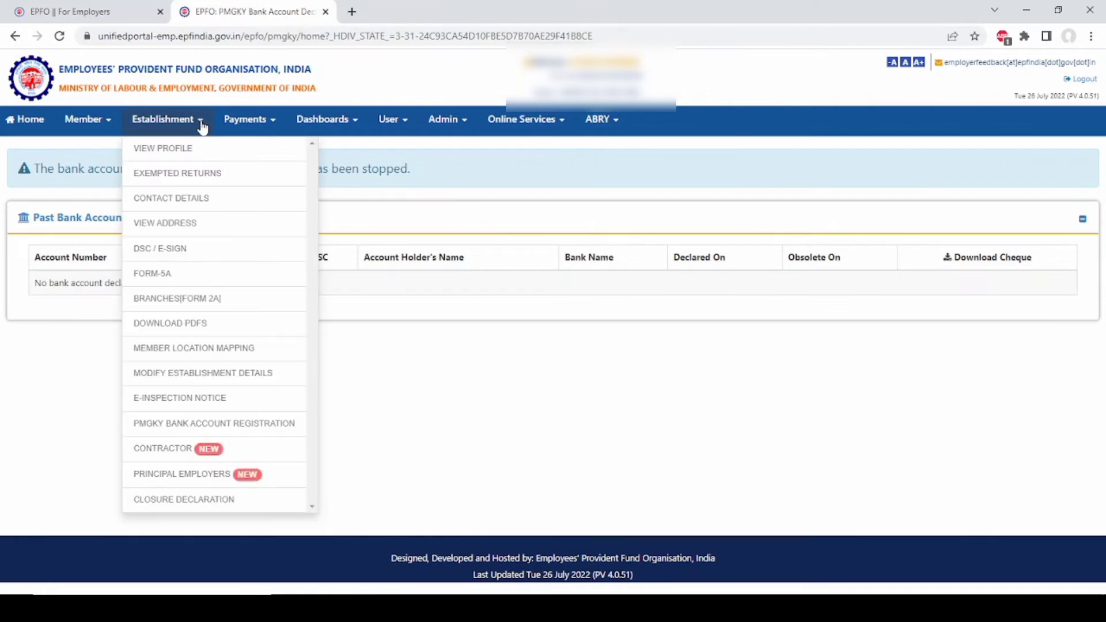
click(169, 455)
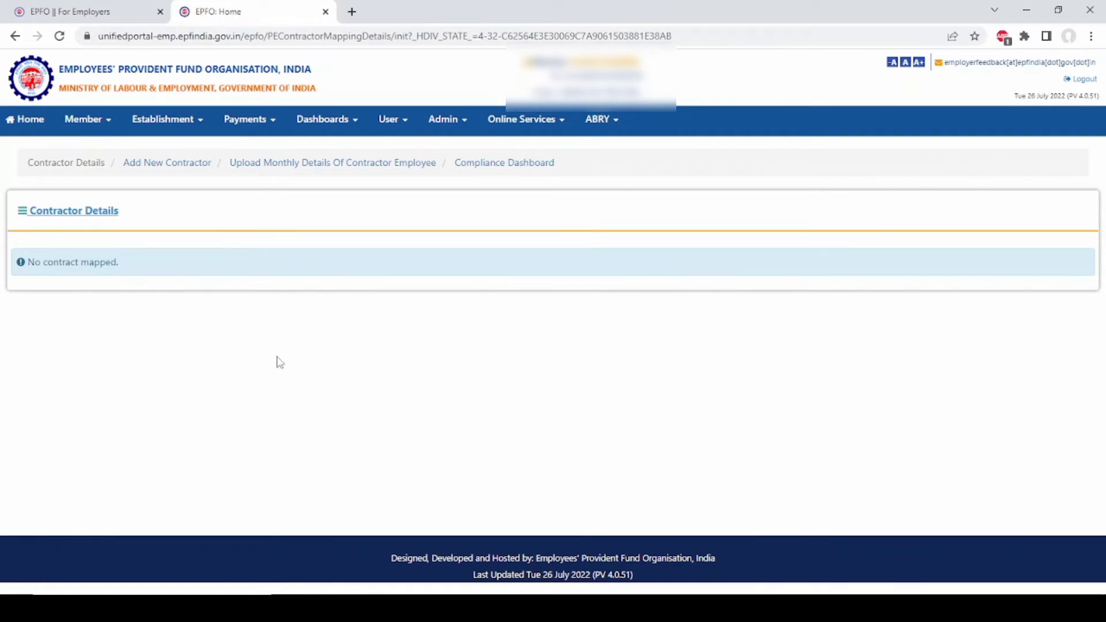
click(201, 121)
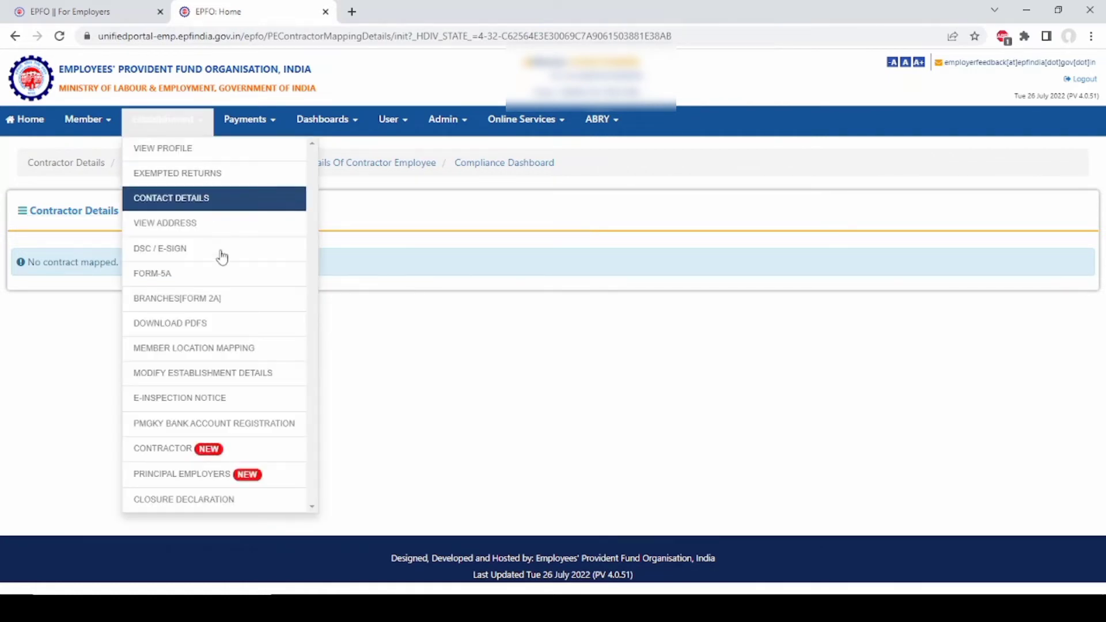
click(211, 476)
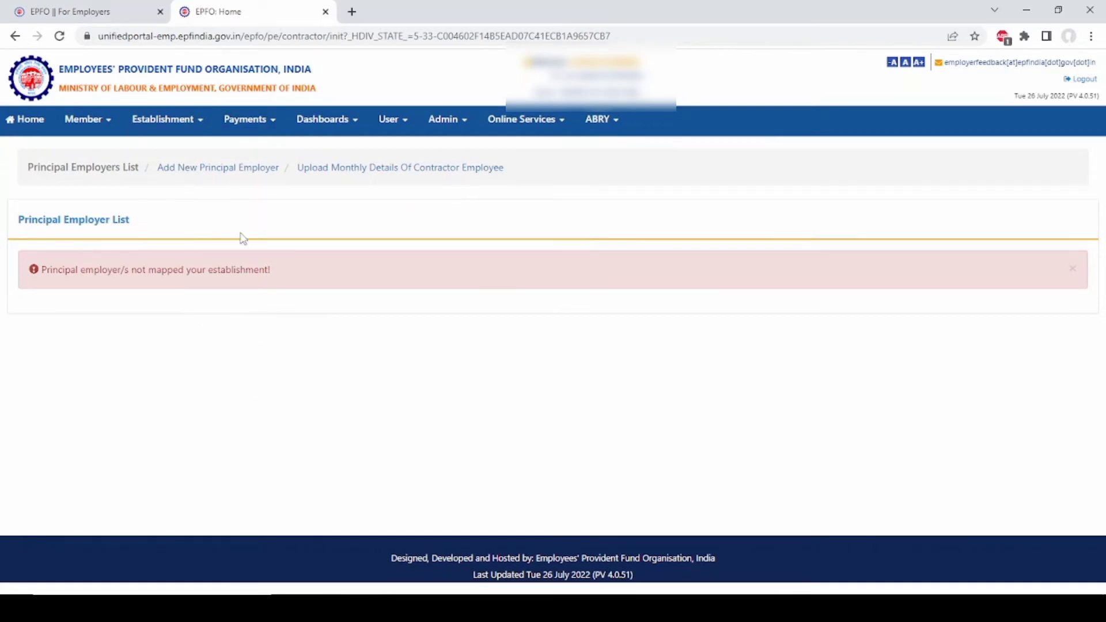
- Open the establishment's Closure Declaration form and examine the closure category and closure reason options, leaving both unselected
click(203, 120)
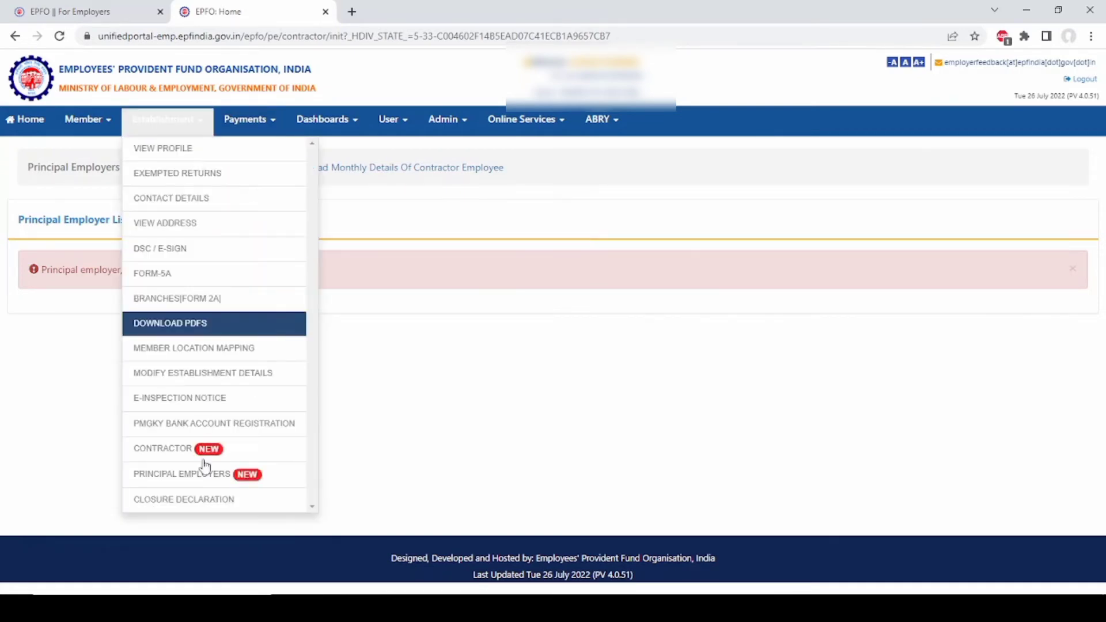
click(201, 499)
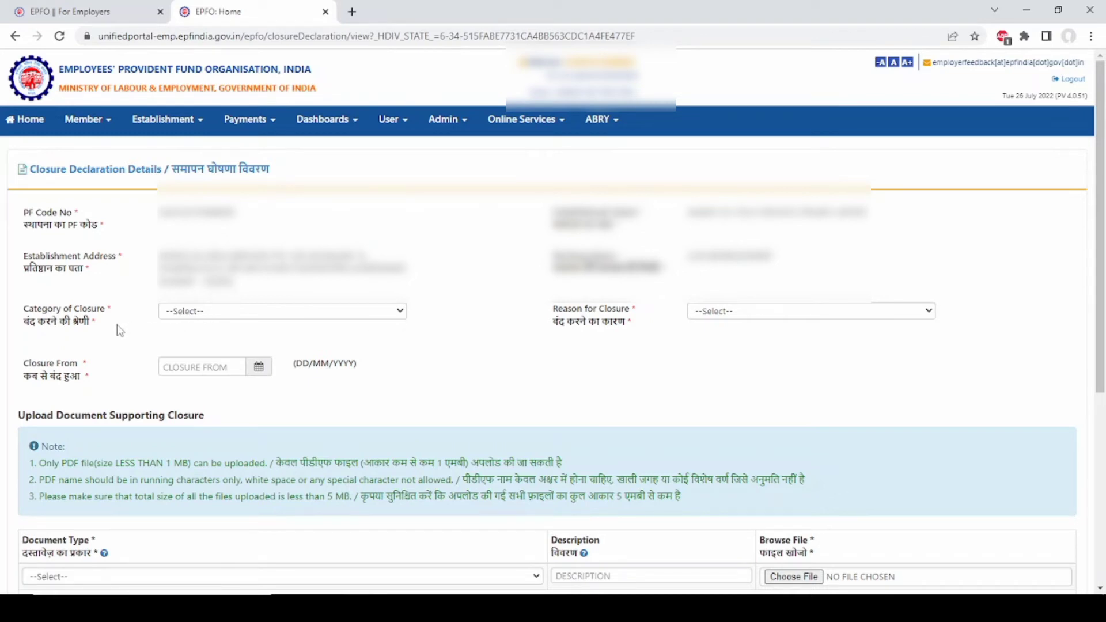
click(400, 314)
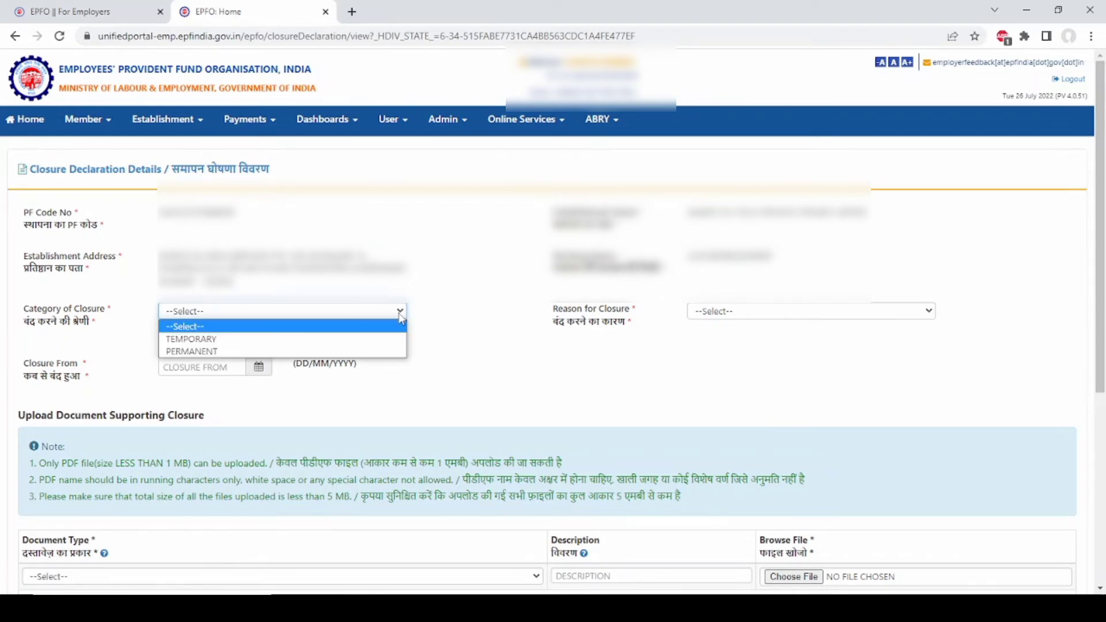
click(486, 318)
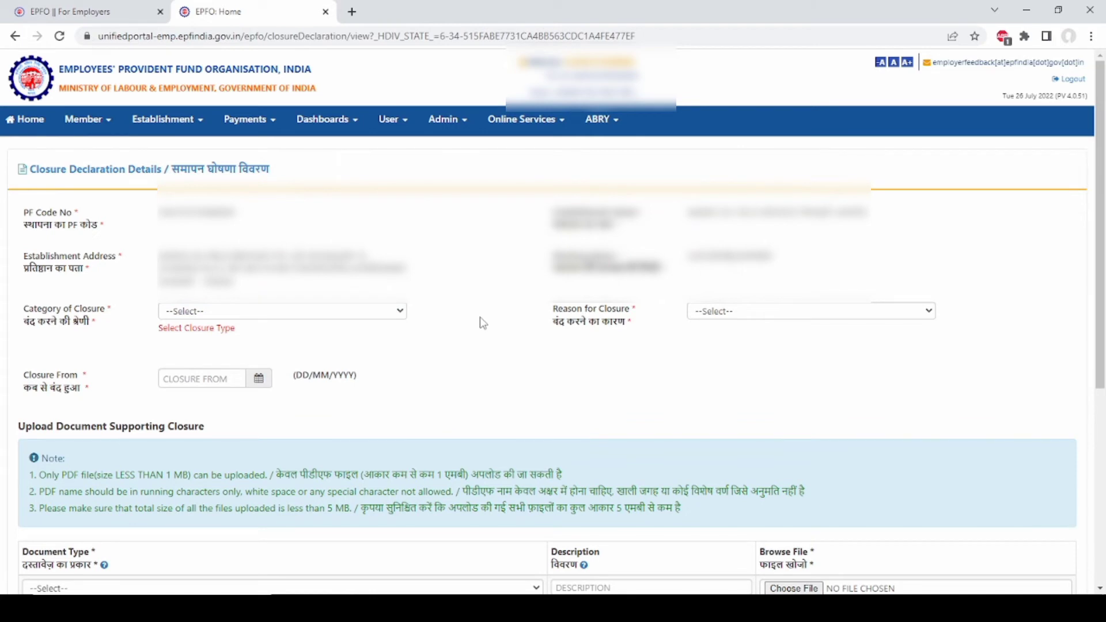
click(829, 314)
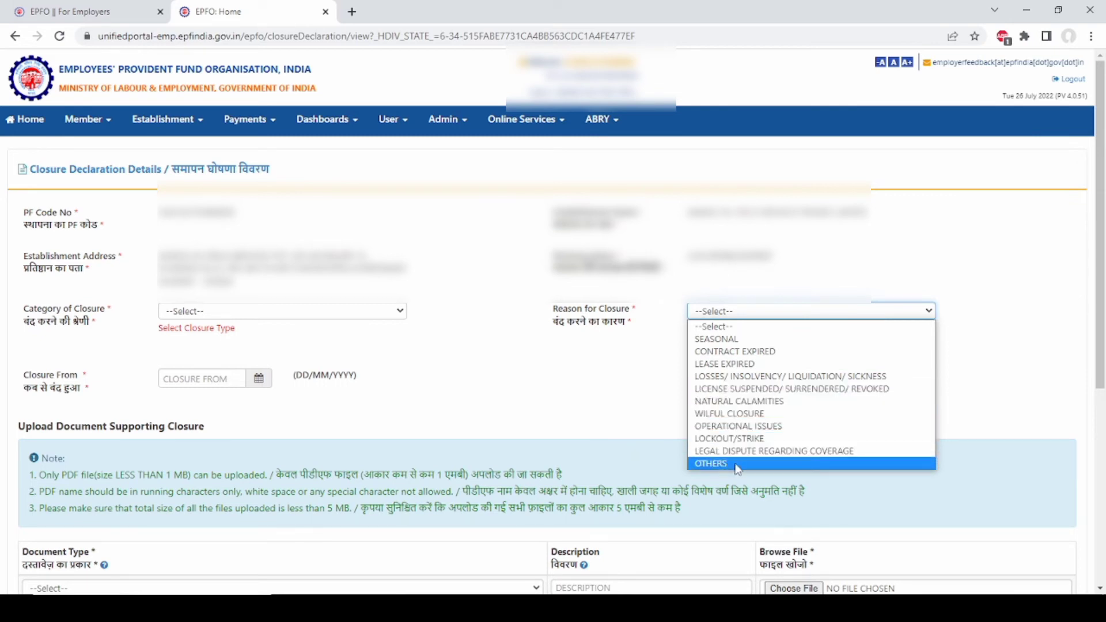
click(644, 413)
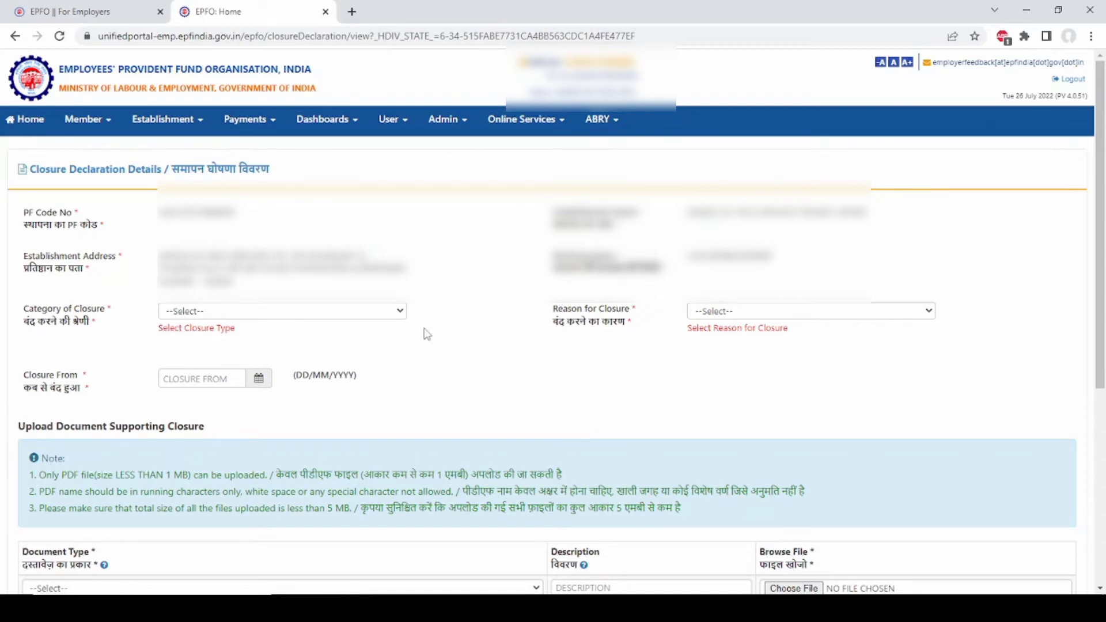
click(403, 315)
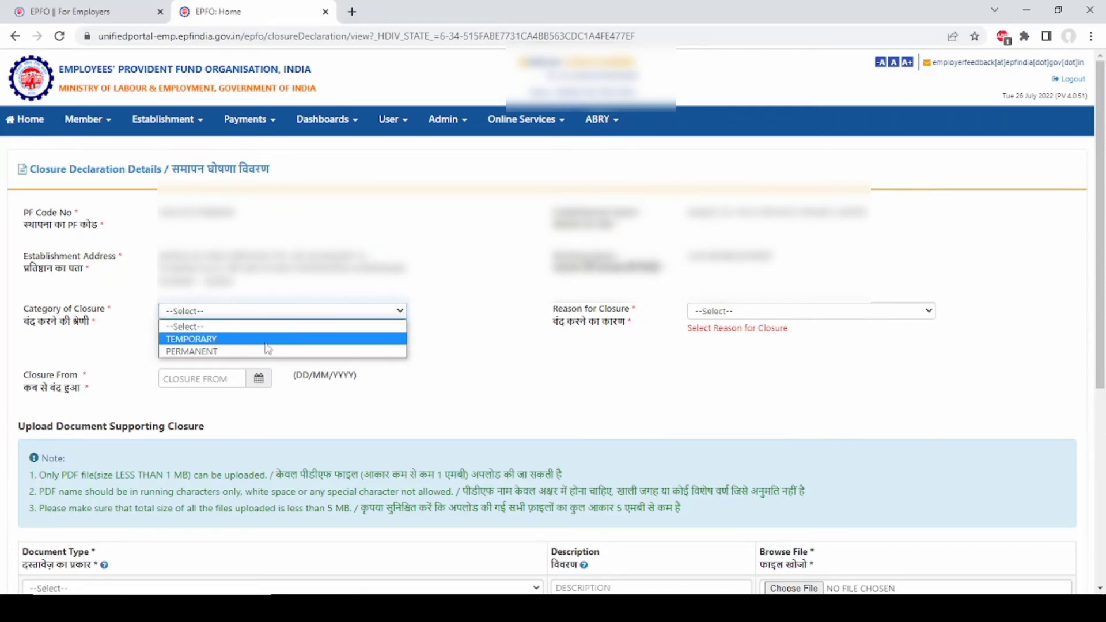
click(470, 382)
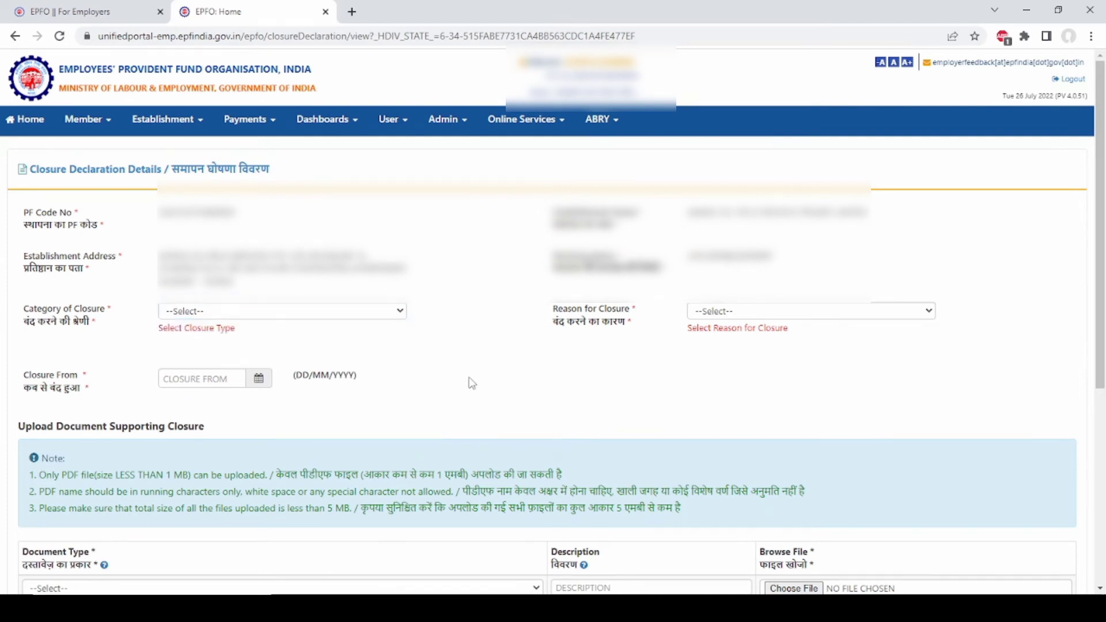
- Examine the document type options and the description field for uploading closure supporting documents, without choosing or entering anything
scroll(470, 383, down, 1)
scroll(471, 383, down, 2)
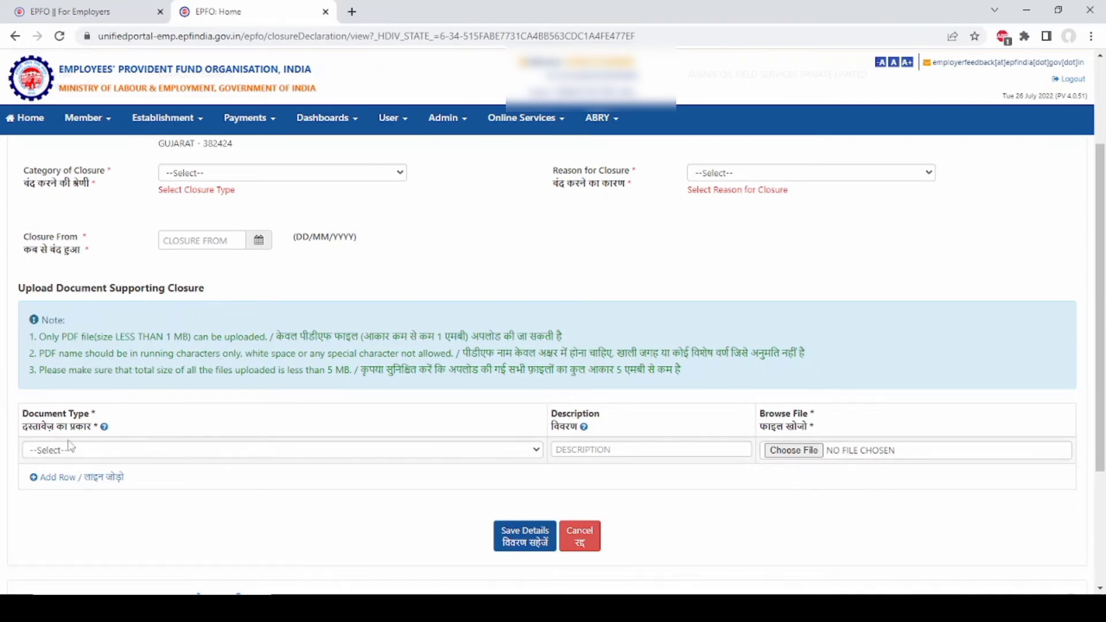
click(538, 451)
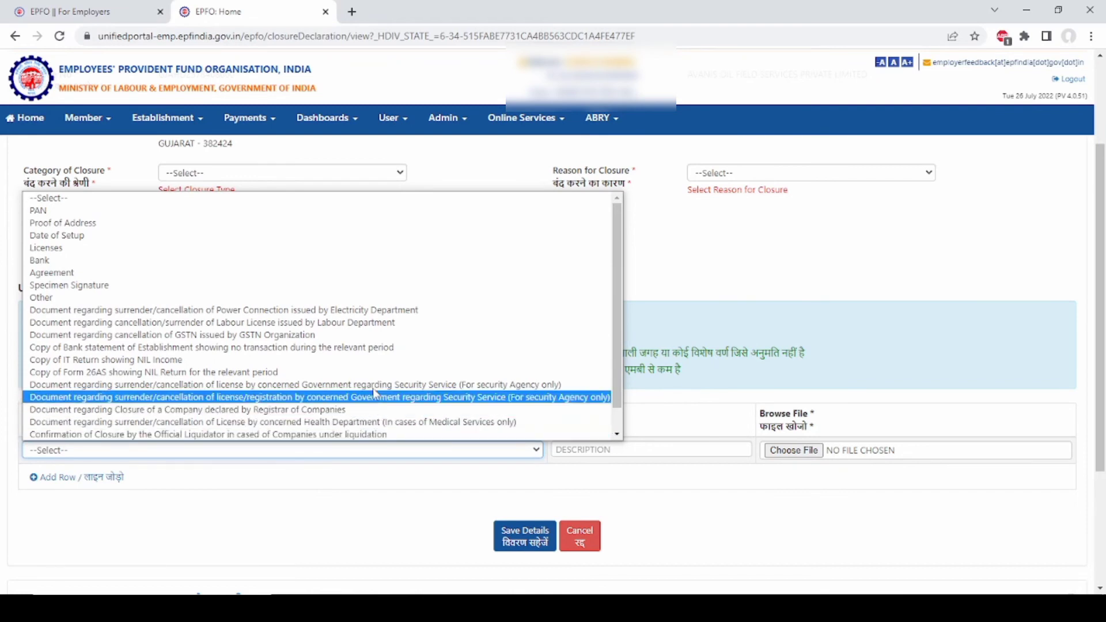
click(691, 275)
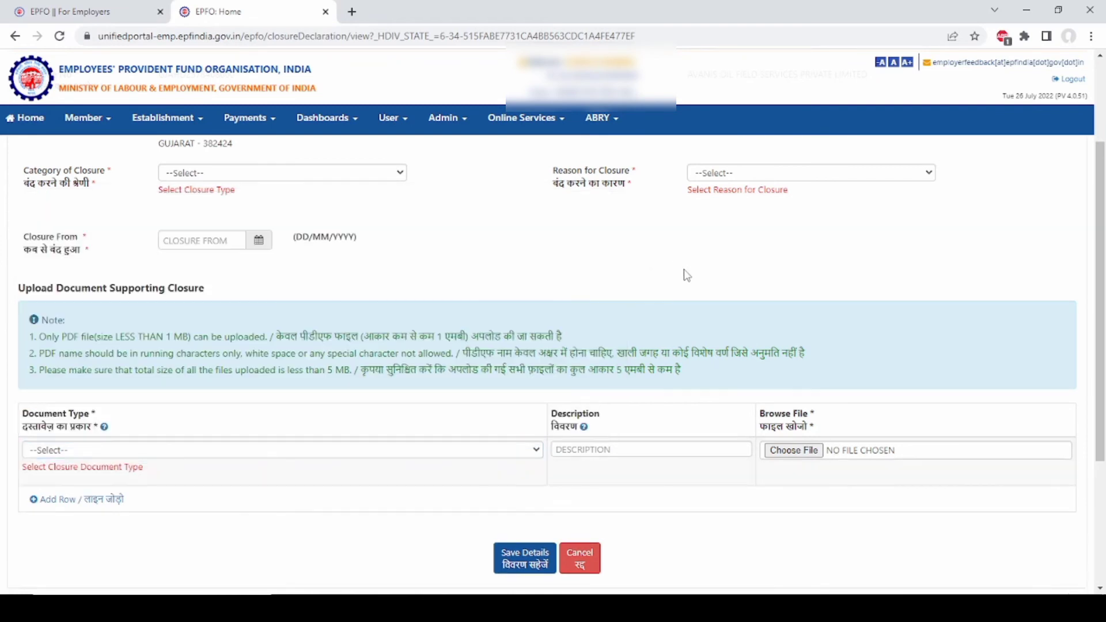
click(626, 450)
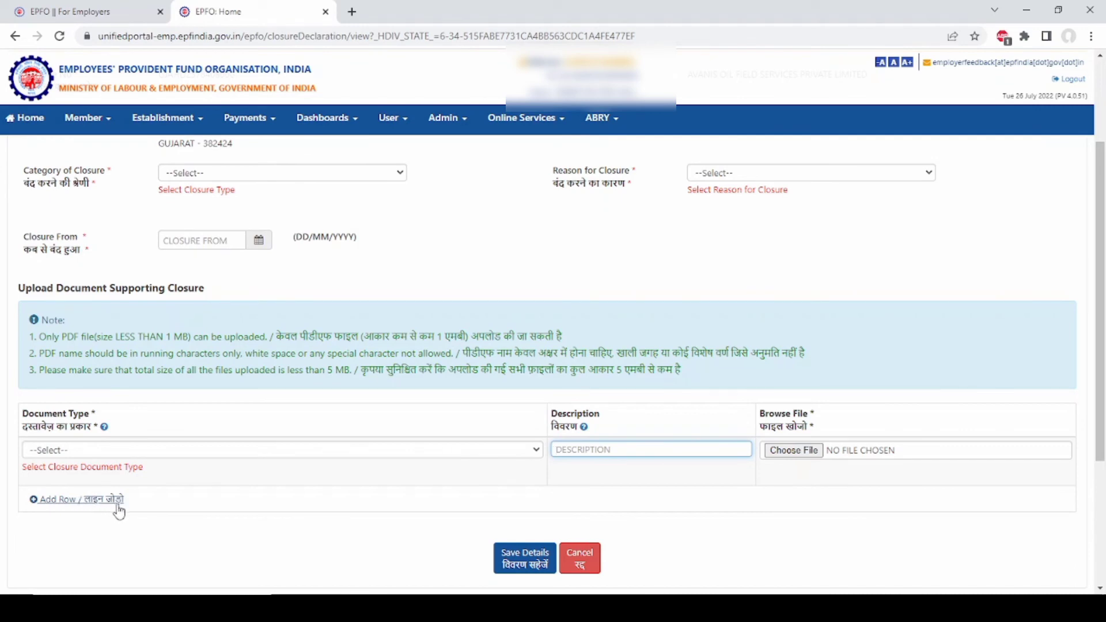
- Review the Closure Declaration List and recheck the closure category options, leaving the declaration unfilled and unsaved
scroll(219, 524, down, 4)
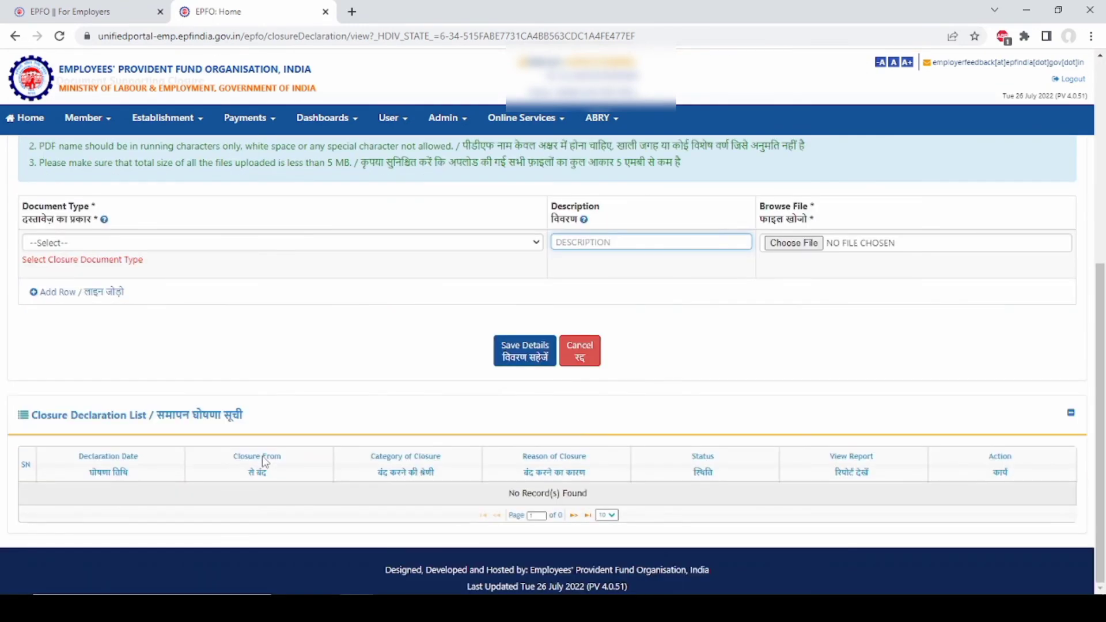
scroll(340, 384, up, 1)
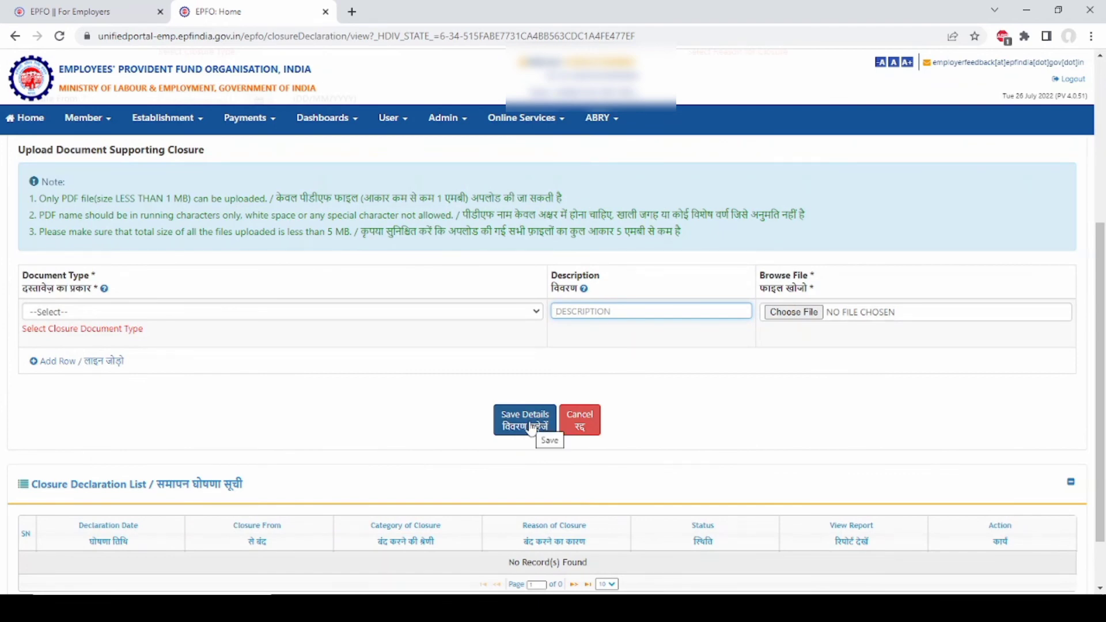
scroll(369, 422, up, 4)
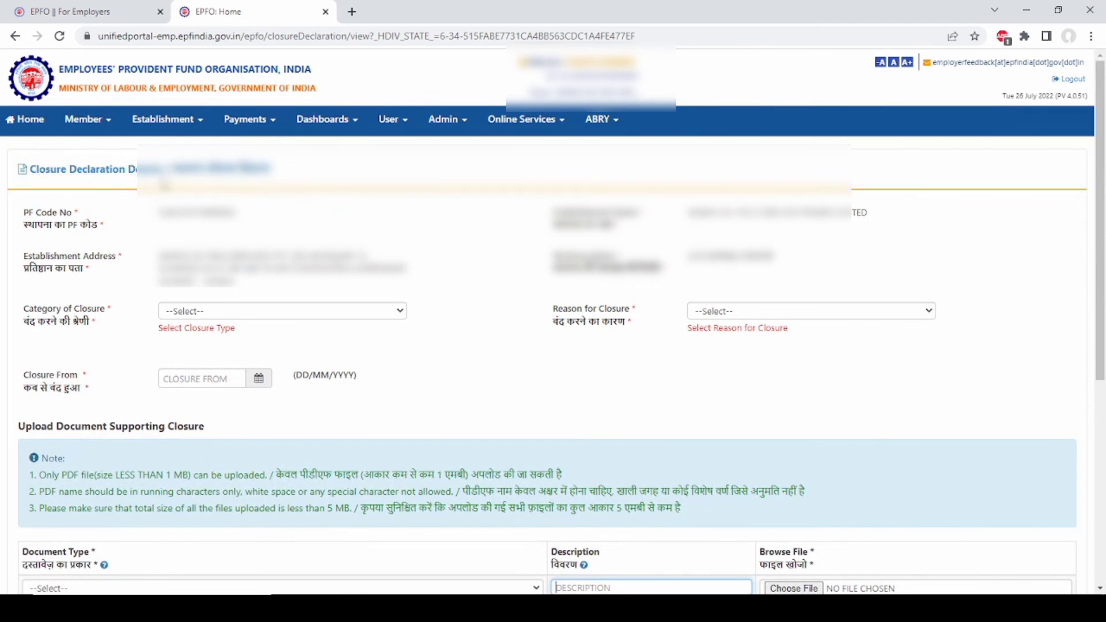
scroll(435, 313, down, 2)
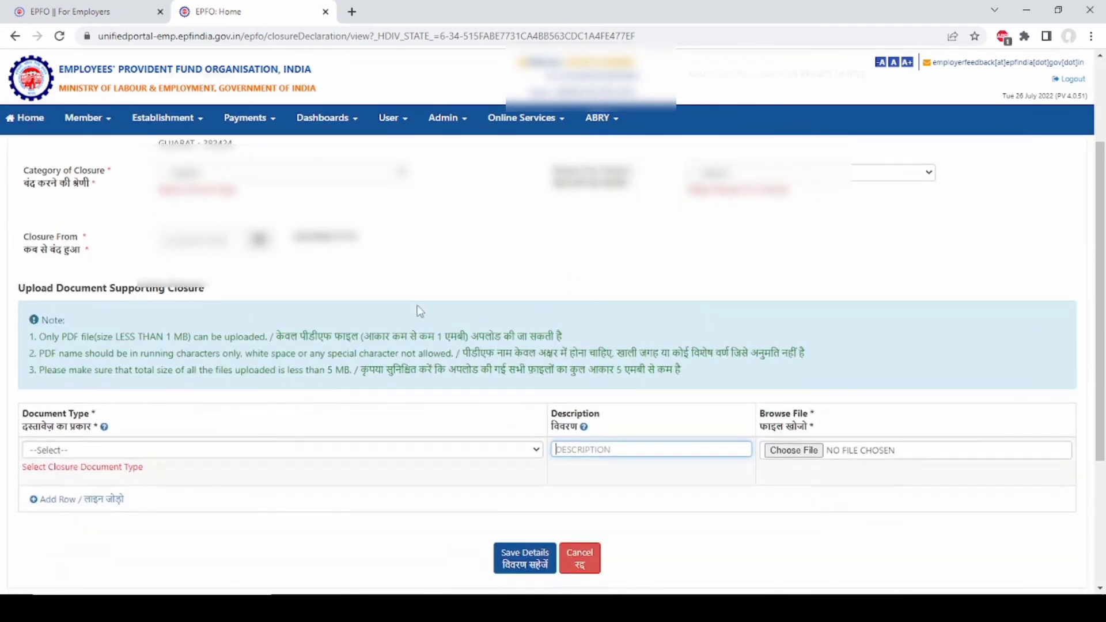
scroll(411, 318, up, 2)
click(402, 316)
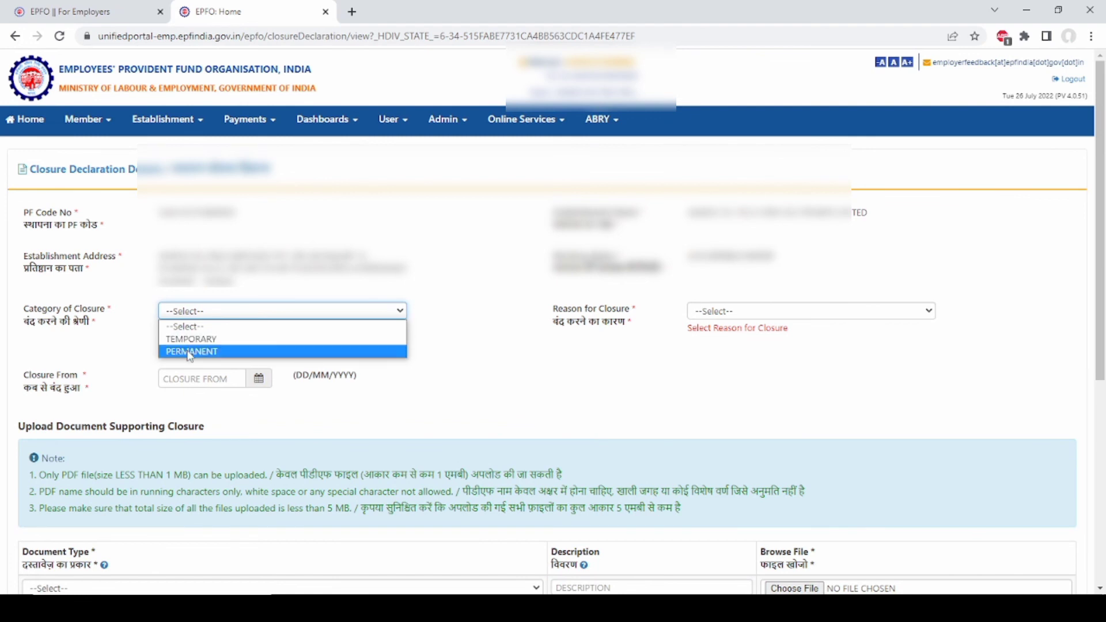
click(482, 364)
scroll(444, 363, down, 4)
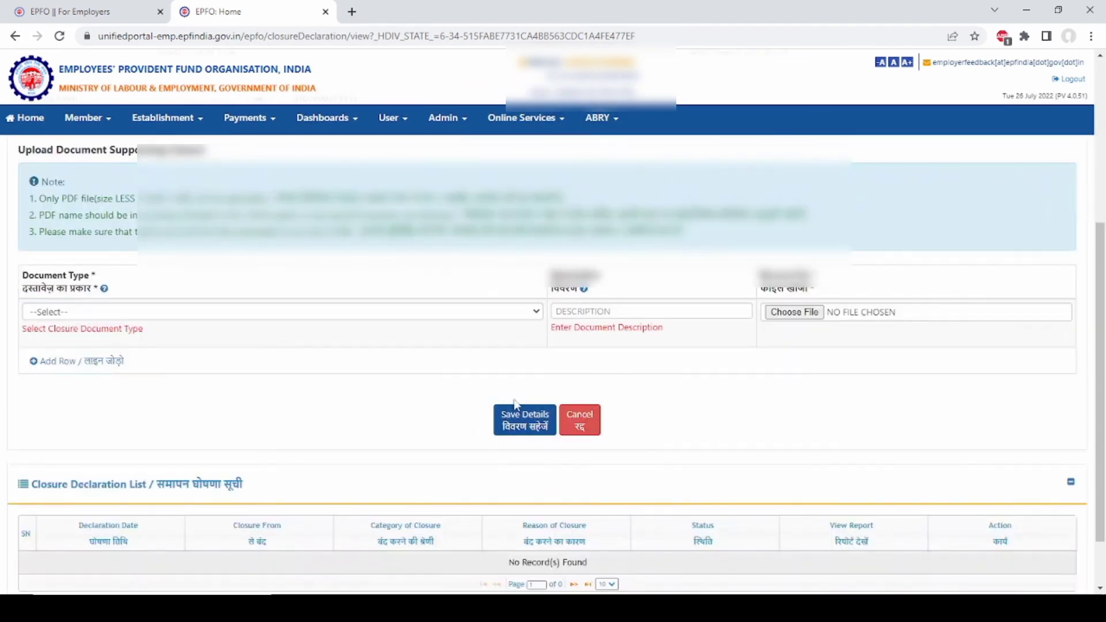
scroll(647, 536, down, 1)
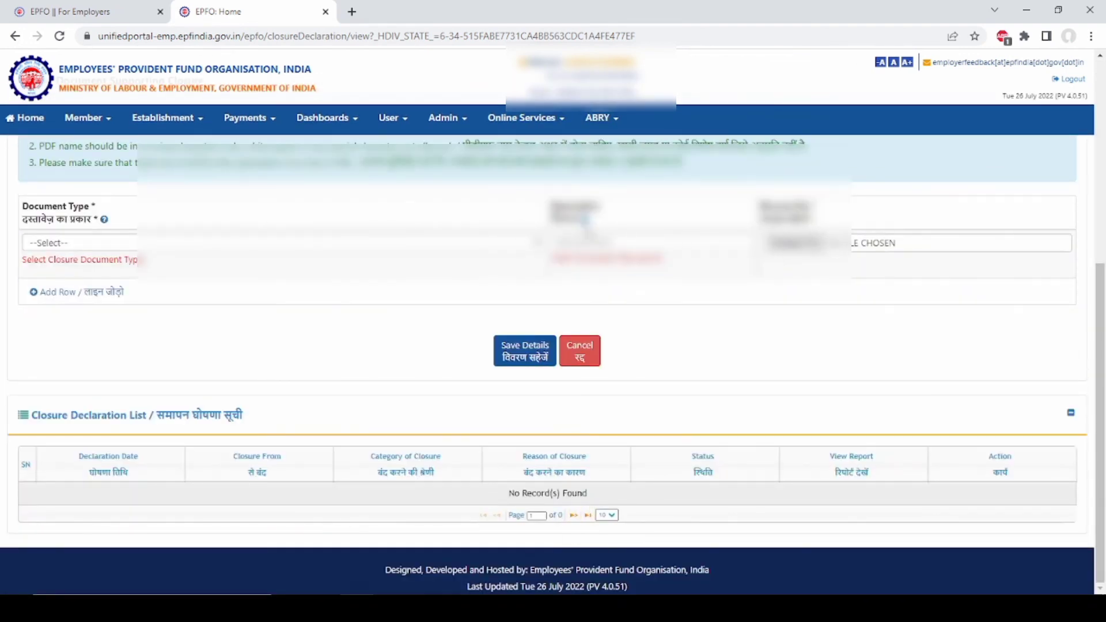
scroll(260, 329, up, 5)
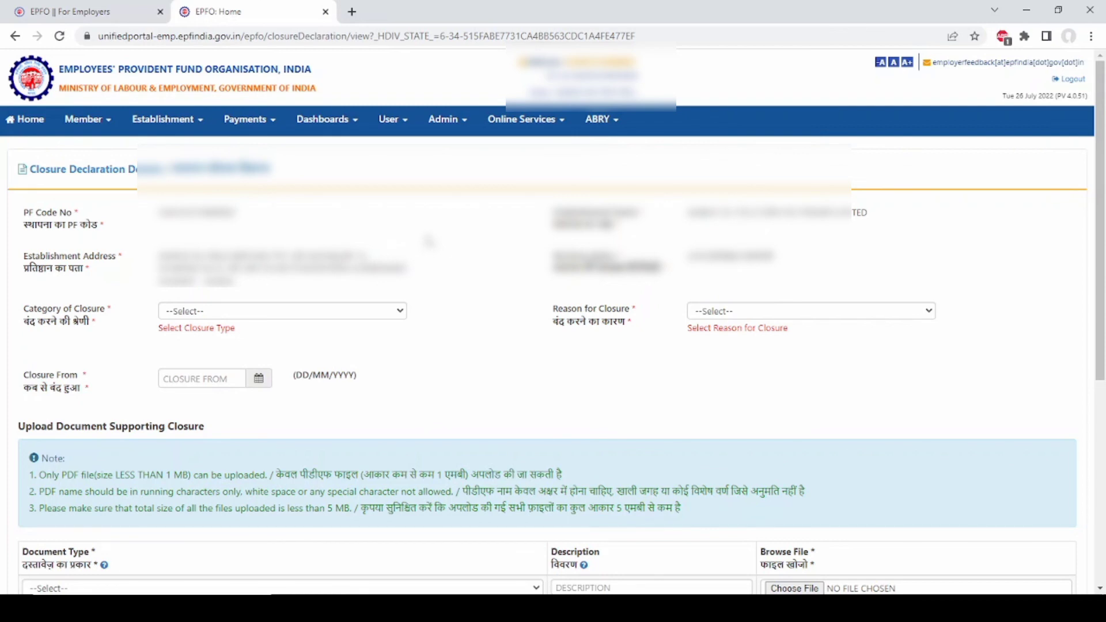
click(203, 125)
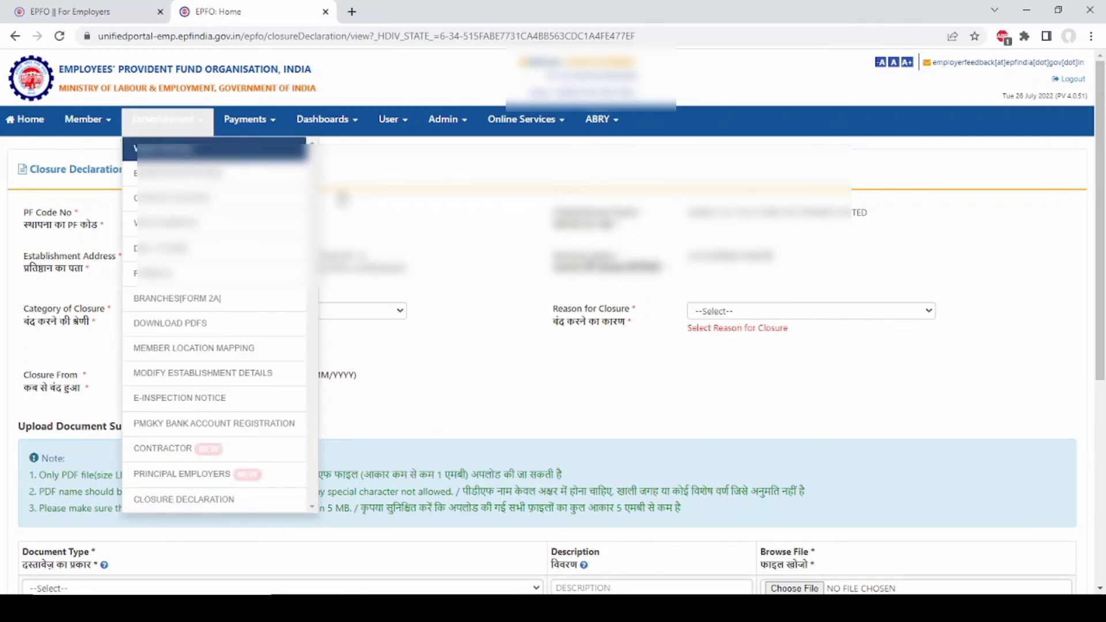
click(458, 223)
scroll(630, 362, down, 1)
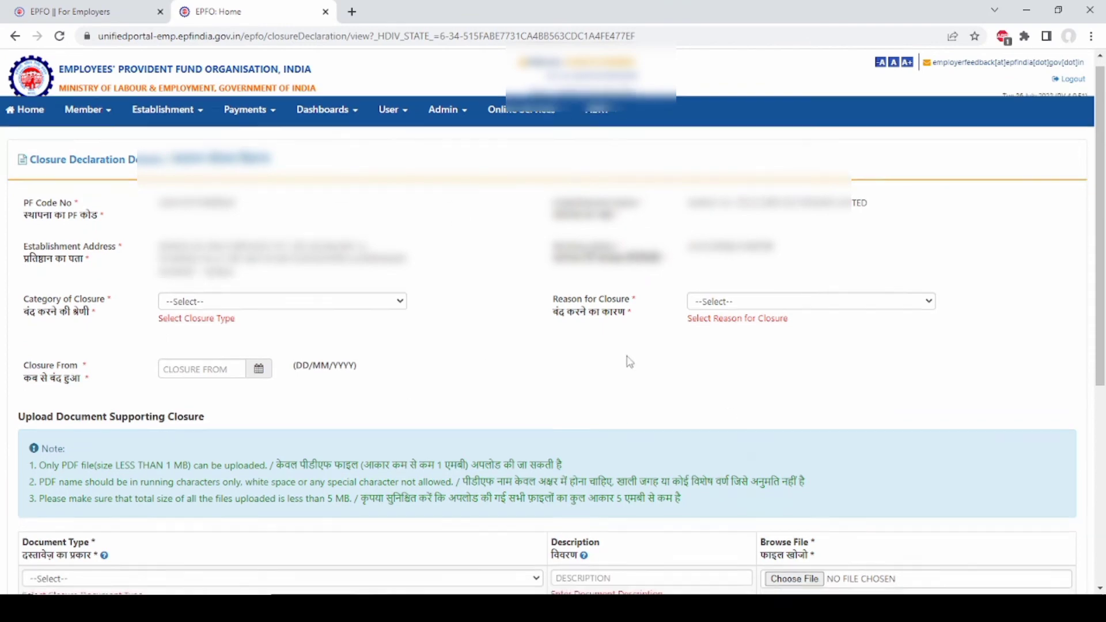
scroll(630, 362, down, 3)
scroll(575, 352, up, 3)
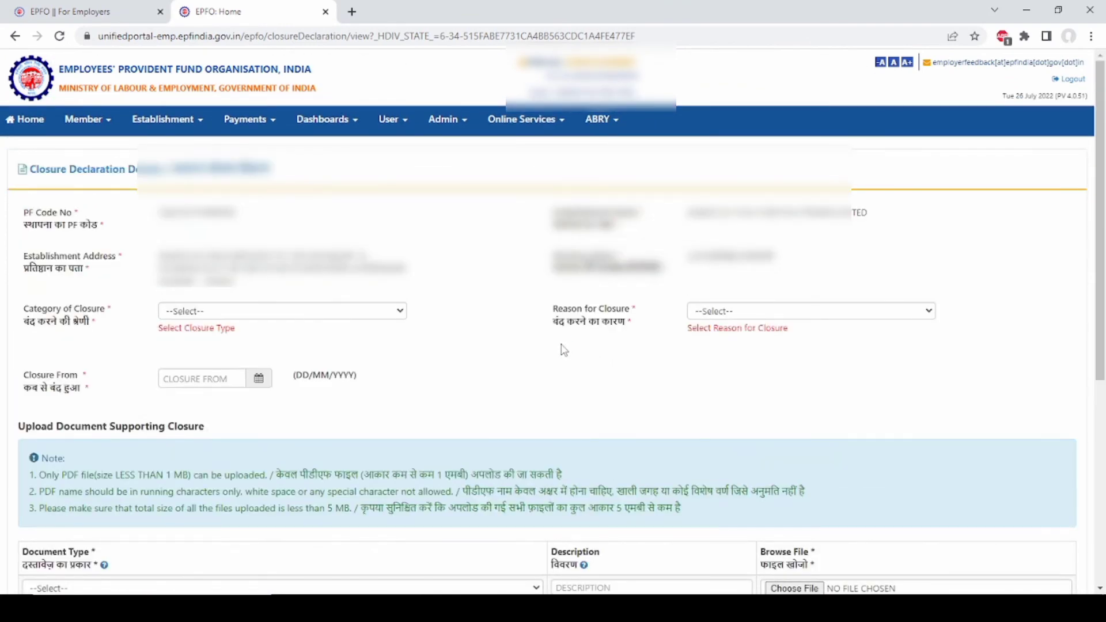
click(280, 125)
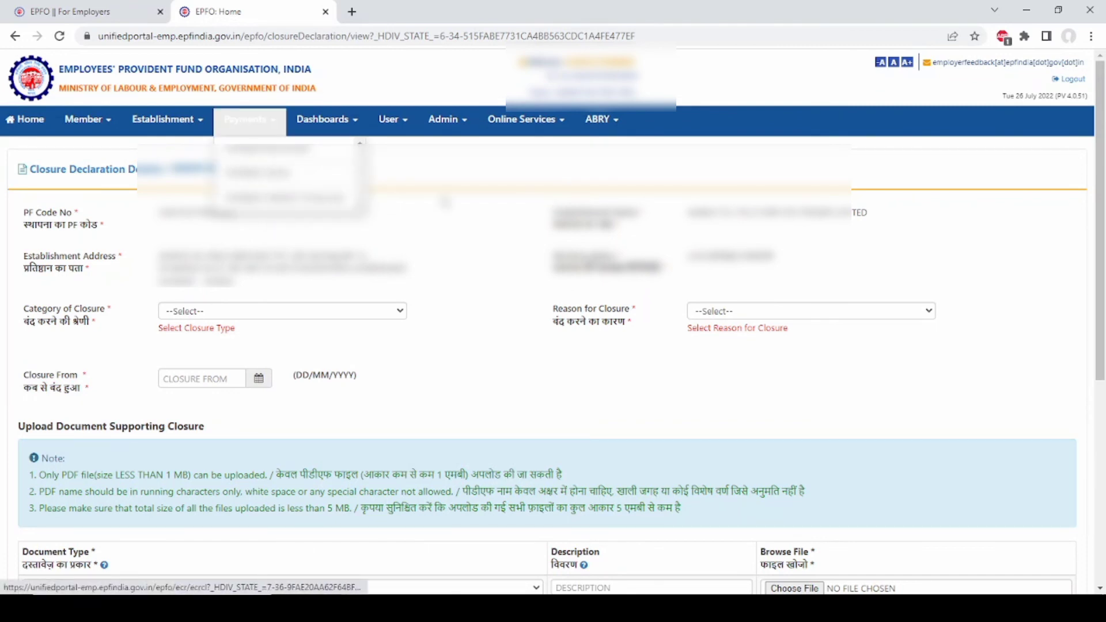
click(450, 200)
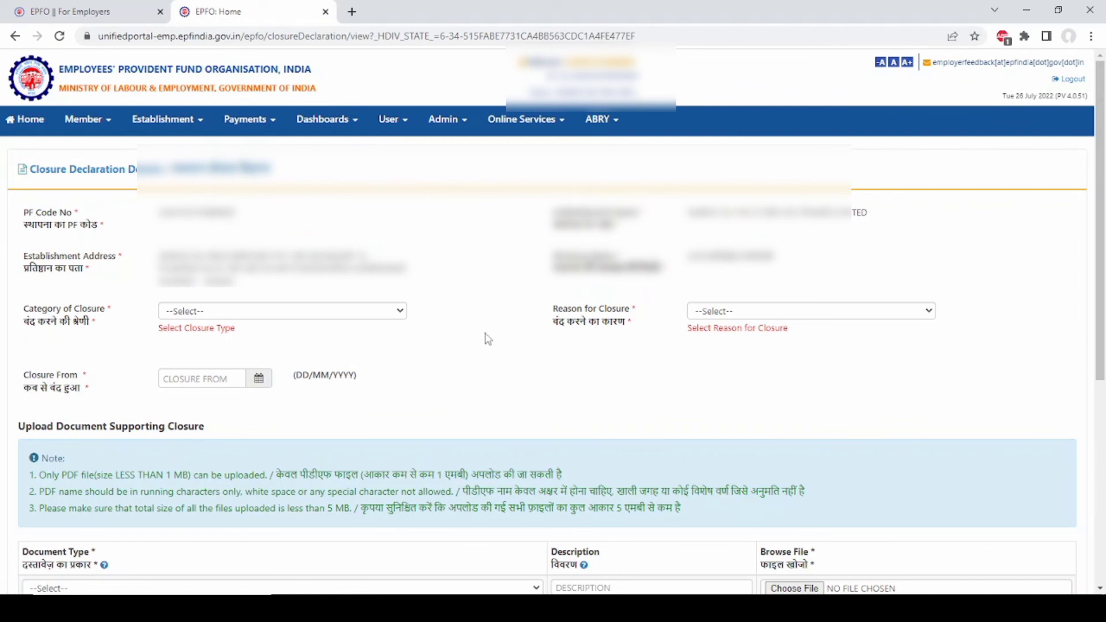
- Log out of the EPFO employer portal
click(1075, 82)
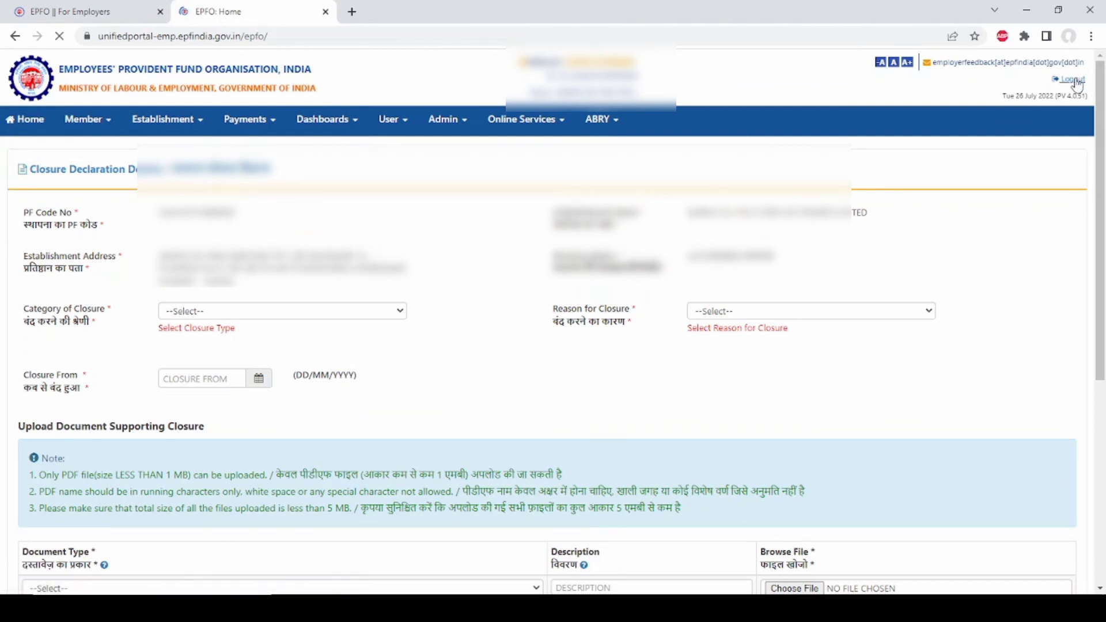